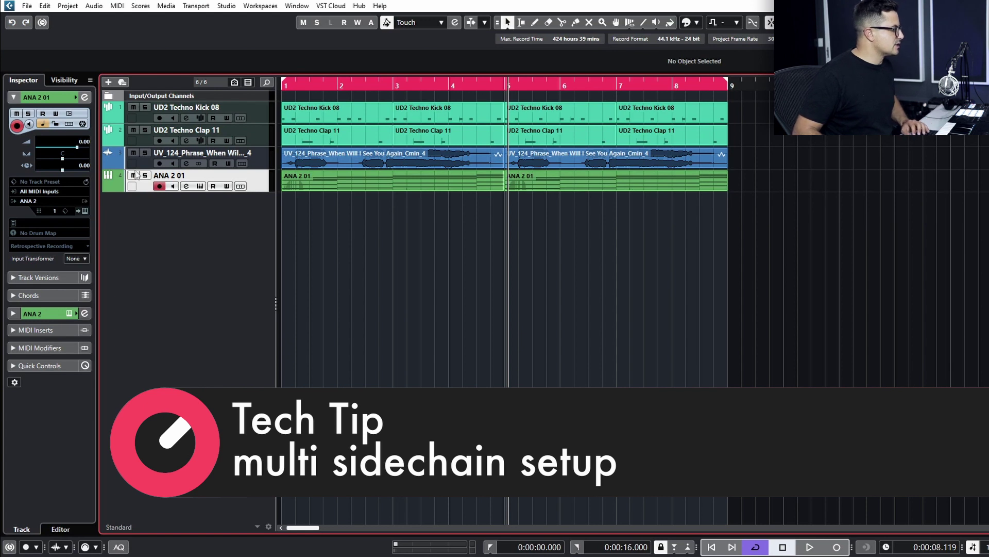
- Solo the kick, clap and vocal phrase tracks and play them from the start to audition
{"action": "left_click", "coordinate": [144, 108]}
{"action": "left_click", "coordinate": [404, 185]}
{"action": "left_click", "coordinate": [284, 83]}
{"action": "key", "text": "space"}
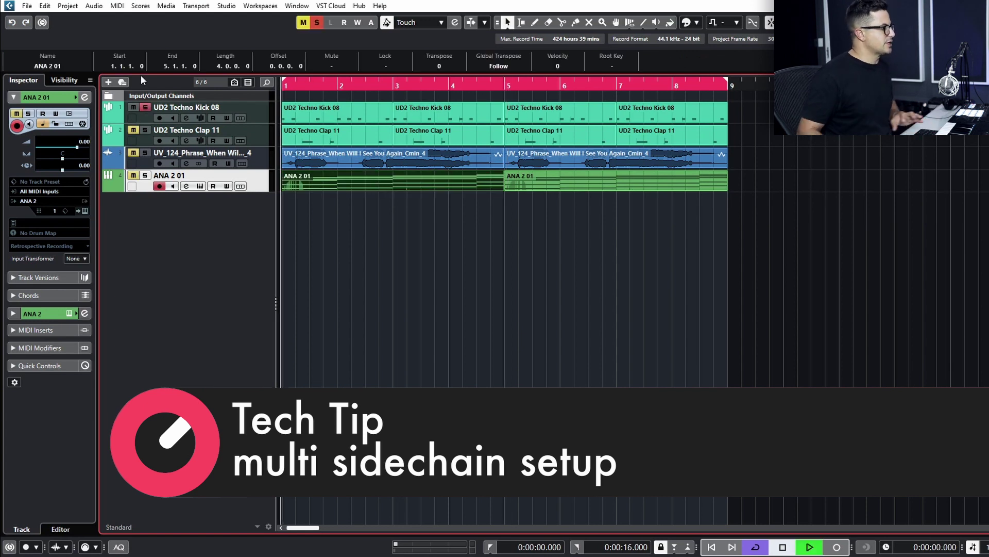
{"action": "left_click", "coordinate": [440, 261]}
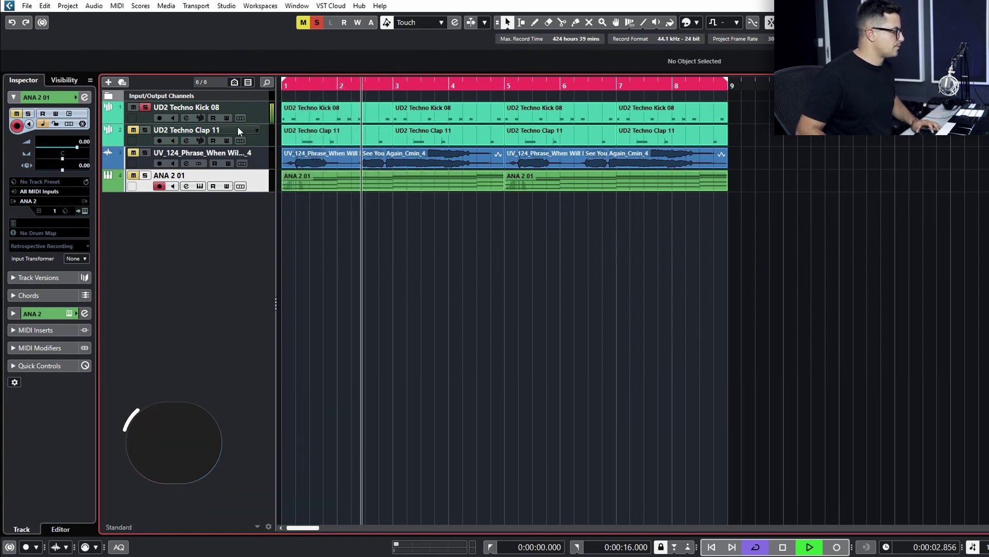
{"action": "left_click", "coordinate": [145, 129]}
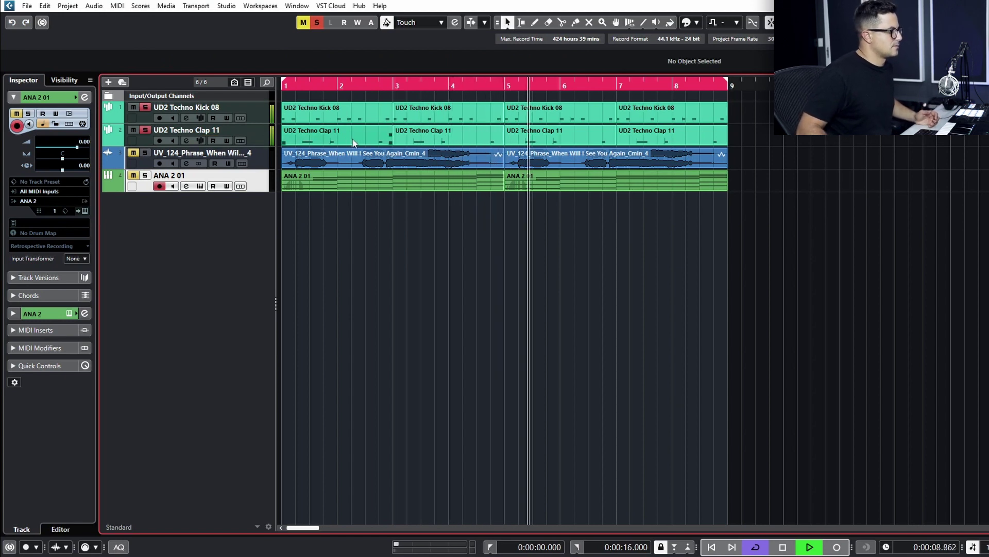
{"action": "left_click", "coordinate": [145, 153]}
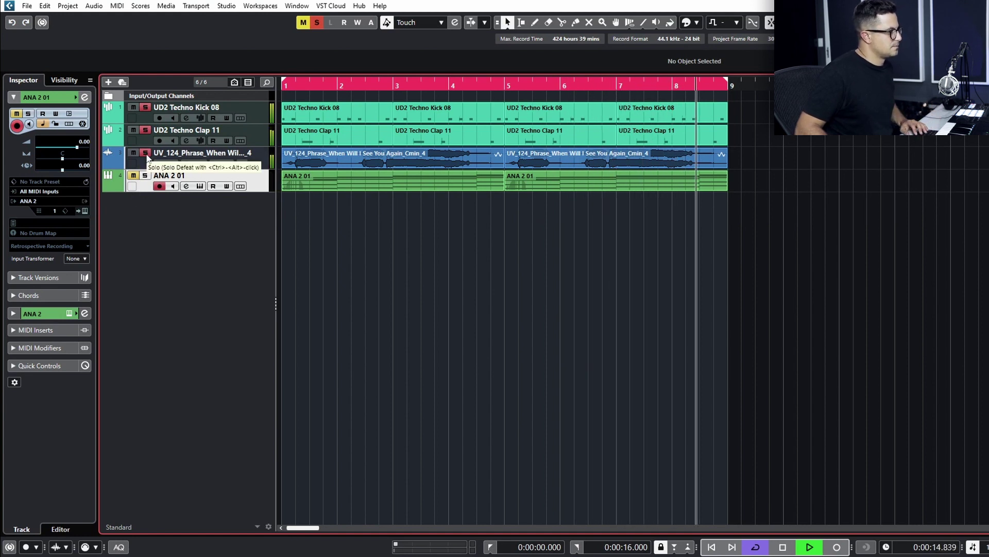
{"action": "key", "text": "space"}
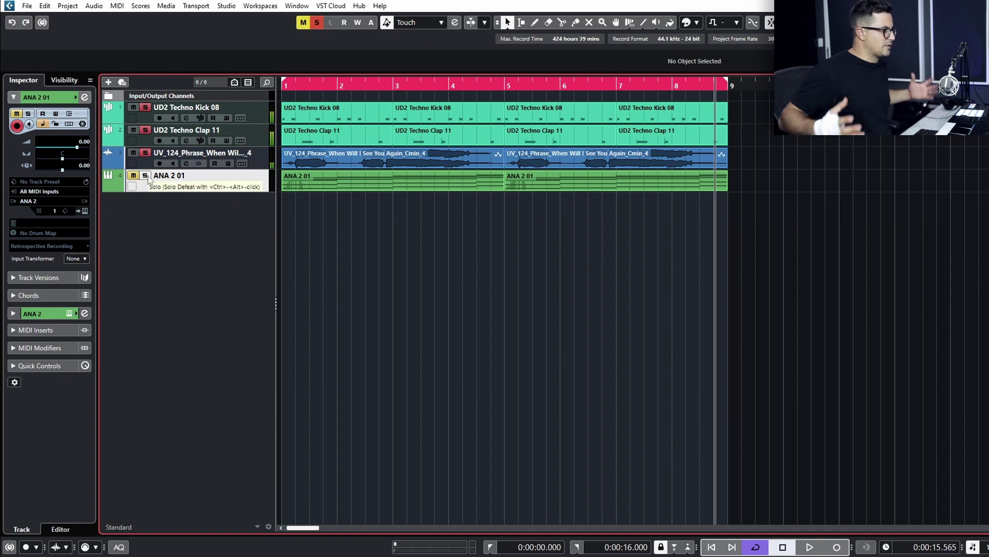
- Audition the soloed ANA 2 01 pad, then clear all solos and mutes and select its part
{"action": "left_click", "coordinate": [145, 176]}
{"action": "key", "text": "Home"}
{"action": "key", "text": "space"}
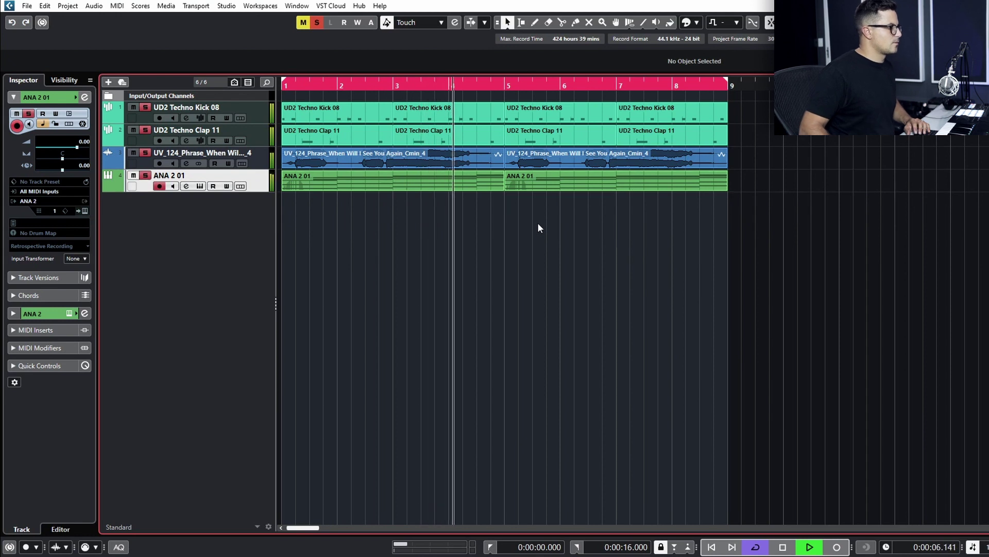
{"action": "key", "text": "space"}
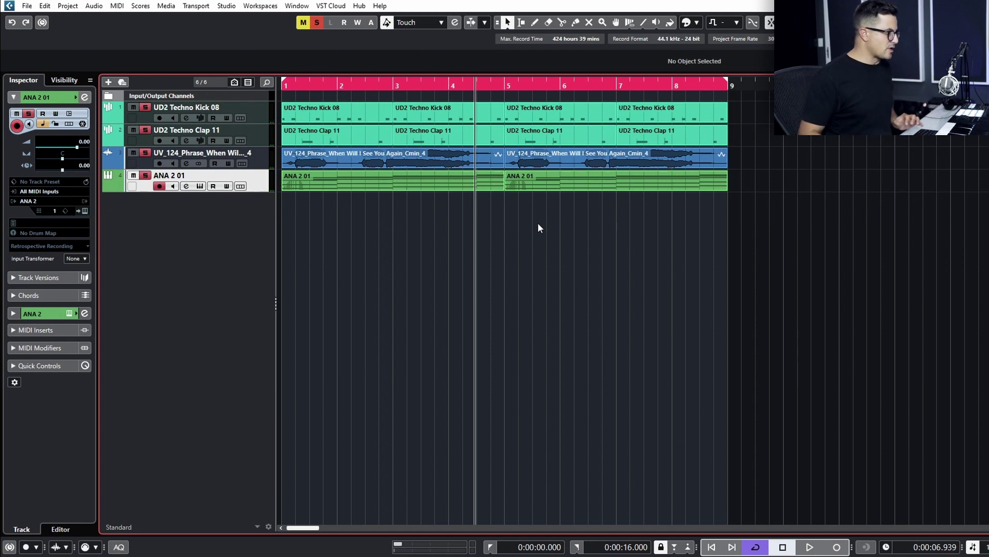
{"action": "left_click", "coordinate": [145, 175]}
{"action": "left_click", "coordinate": [133, 175]}
{"action": "left_click", "coordinate": [133, 152]}
{"action": "left_click", "coordinate": [146, 108], "text": "ctrl"}
{"action": "left_click", "coordinate": [400, 185]}
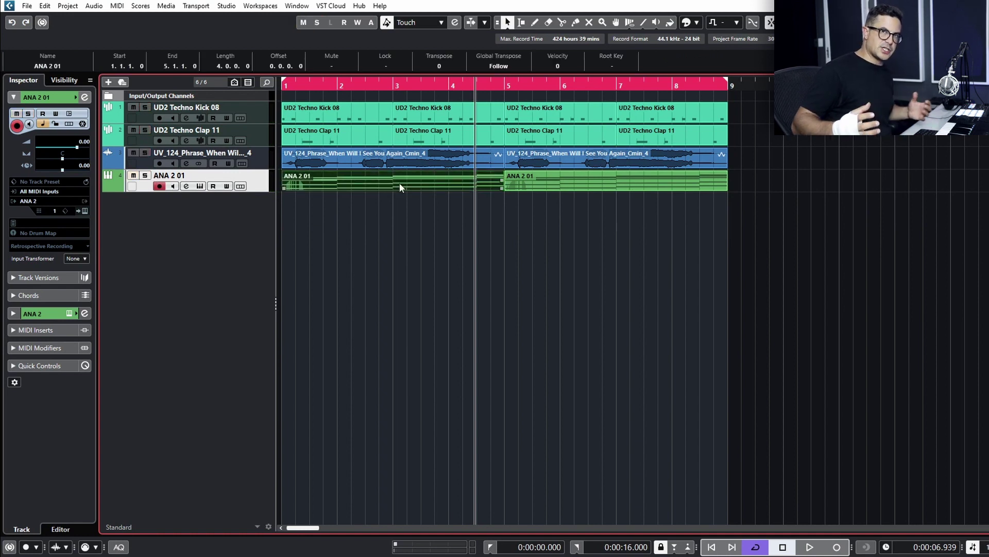
- Load Frequency into the pad track's first insert slot and open its editor
{"action": "left_click", "coordinate": [187, 187]}
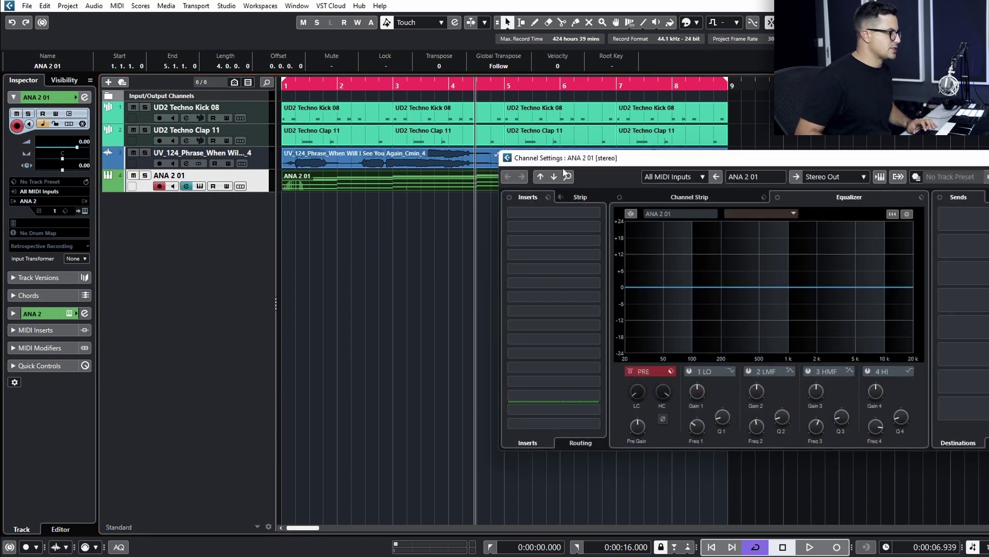
{"action": "left_click_drag", "start_coordinate": [572, 164], "coordinate": [392, 179]}
{"action": "left_click", "coordinate": [371, 237]}
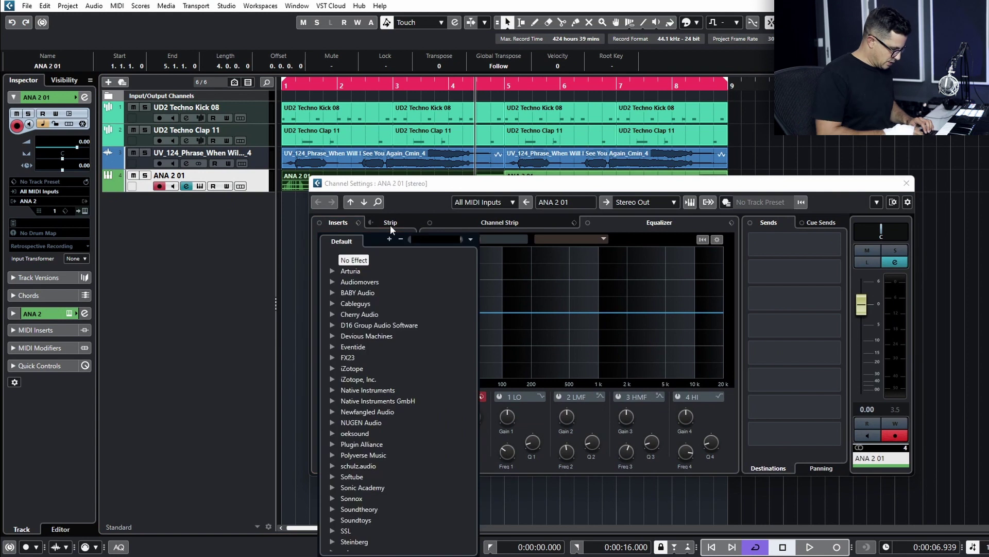
{"action": "type", "text": "frequency"}
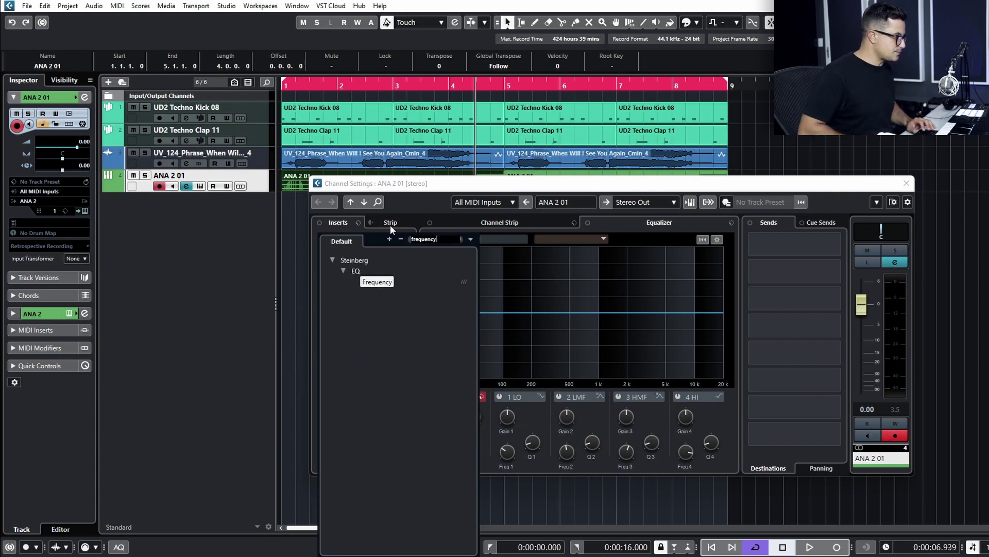
{"action": "key", "text": "Return"}
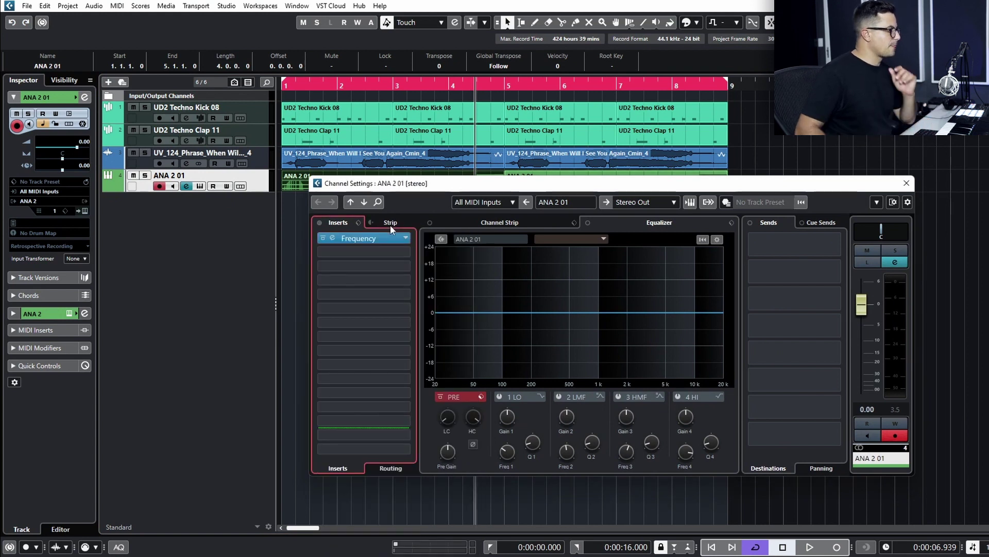
{"action": "left_click", "coordinate": [335, 234]}
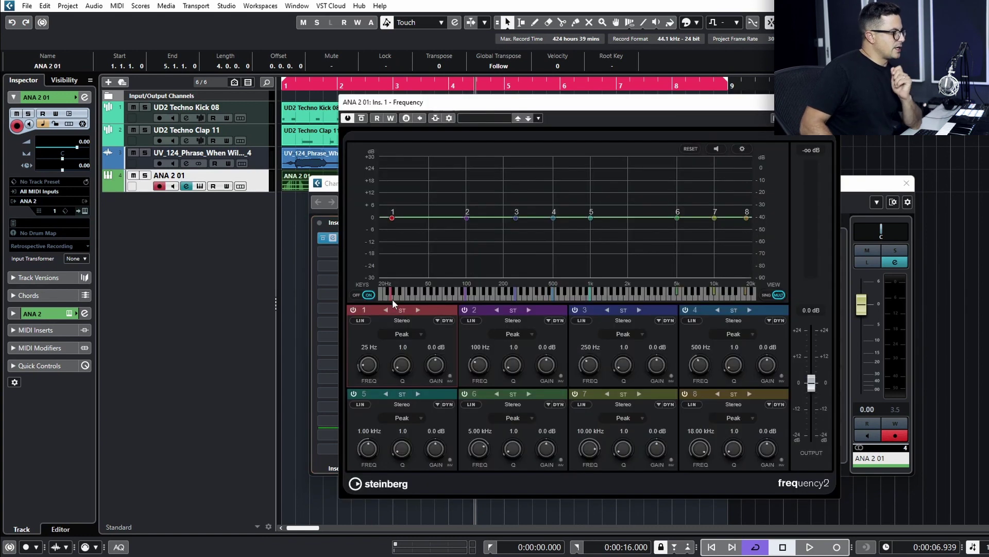
{"action": "left_click_drag", "start_coordinate": [479, 102], "coordinate": [373, 89]}
- Add the vocal, kick and clap as side-chain sources, then remove all three again
{"action": "left_click", "coordinate": [330, 105]}
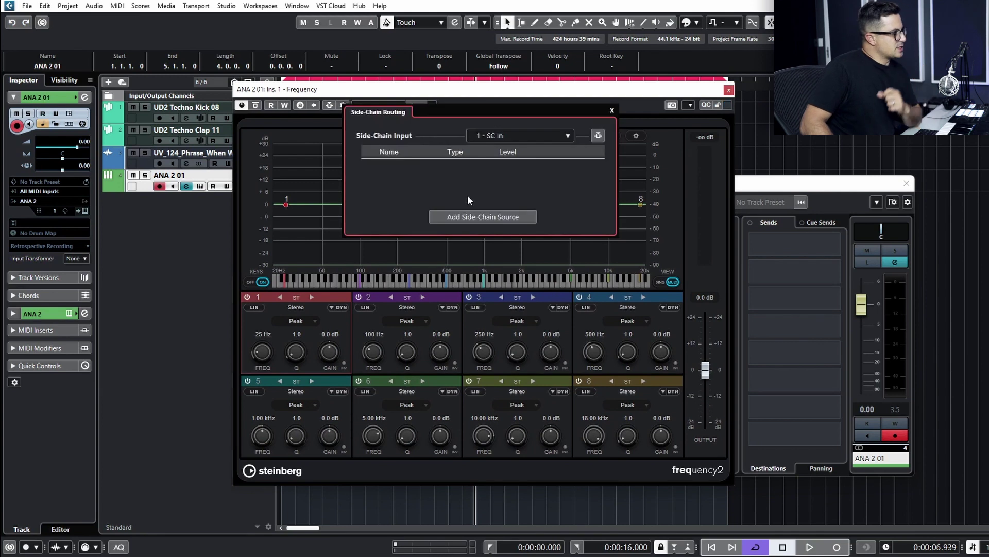
{"action": "left_click", "coordinate": [457, 218]}
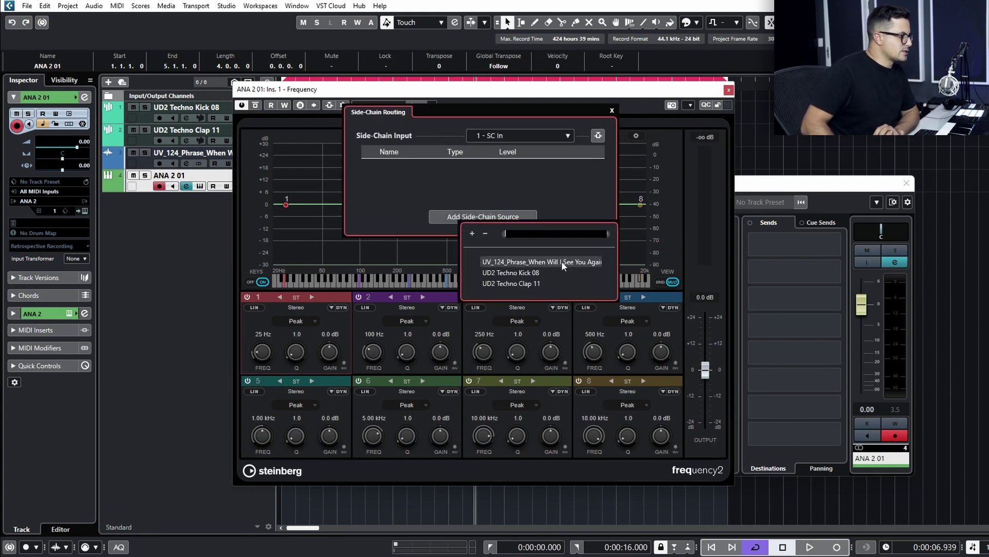
{"action": "left_click", "coordinate": [557, 258]}
{"action": "left_click", "coordinate": [464, 215]}
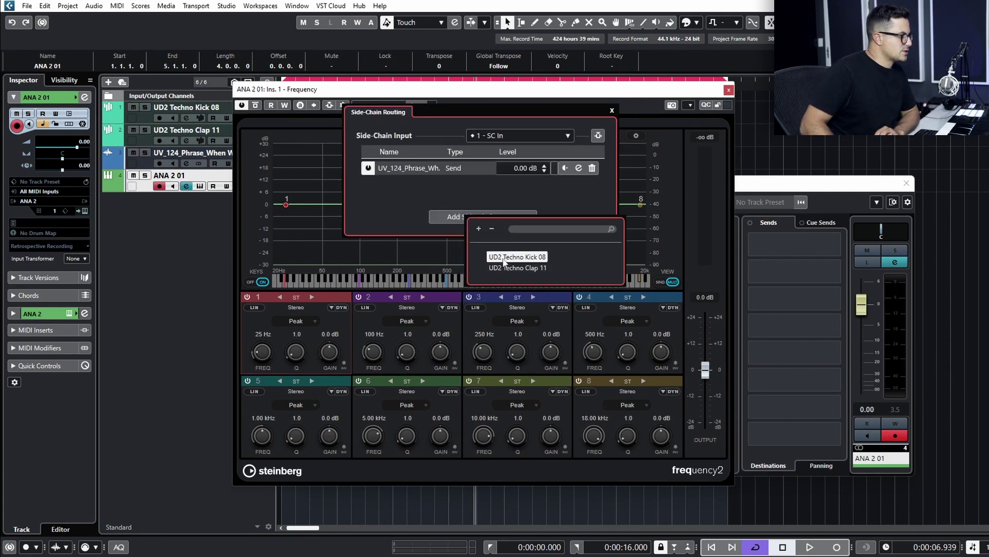
{"action": "left_click", "coordinate": [536, 254]}
{"action": "left_click", "coordinate": [465, 217]}
{"action": "left_click", "coordinate": [512, 256]}
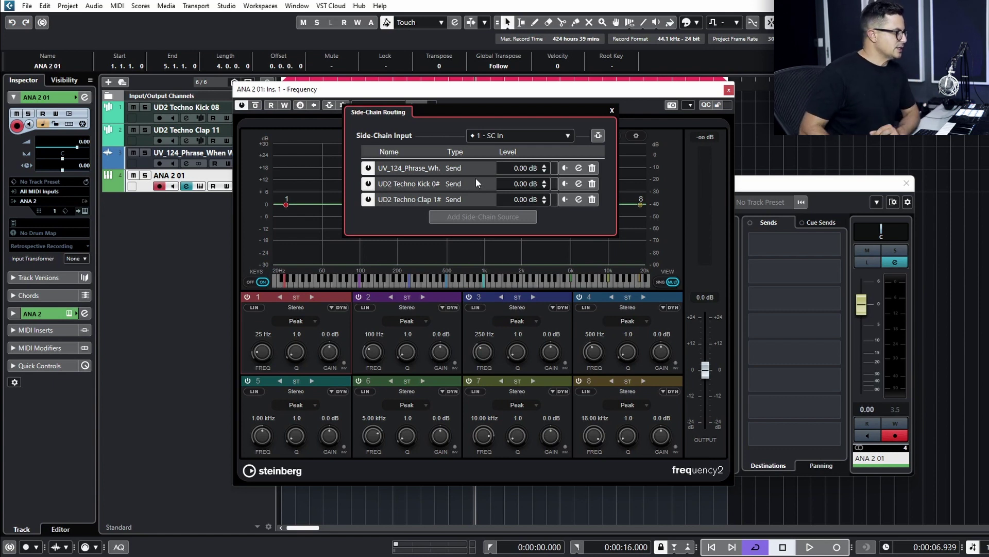
{"action": "left_click", "coordinate": [592, 199]}
{"action": "left_click", "coordinate": [592, 184]}
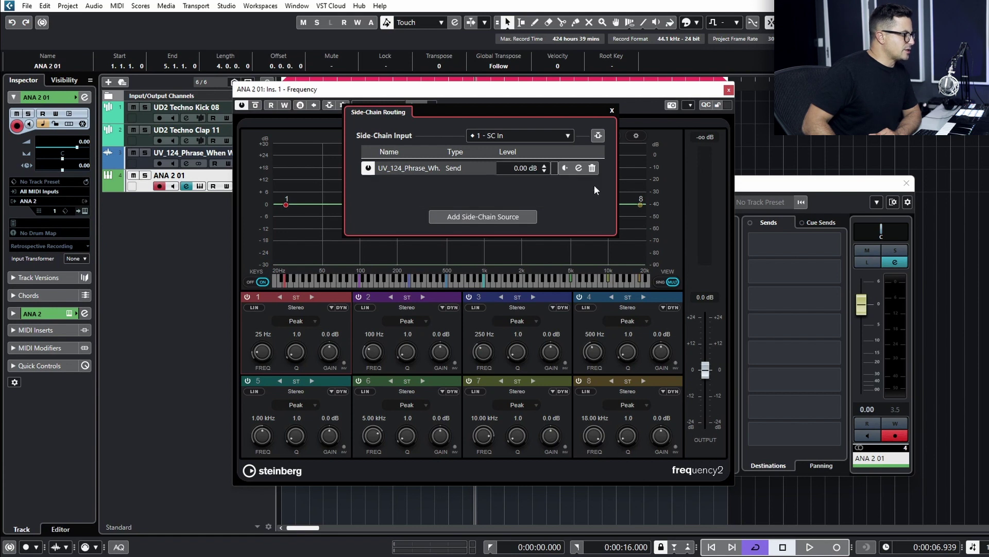
{"action": "left_click", "coordinate": [592, 168]}
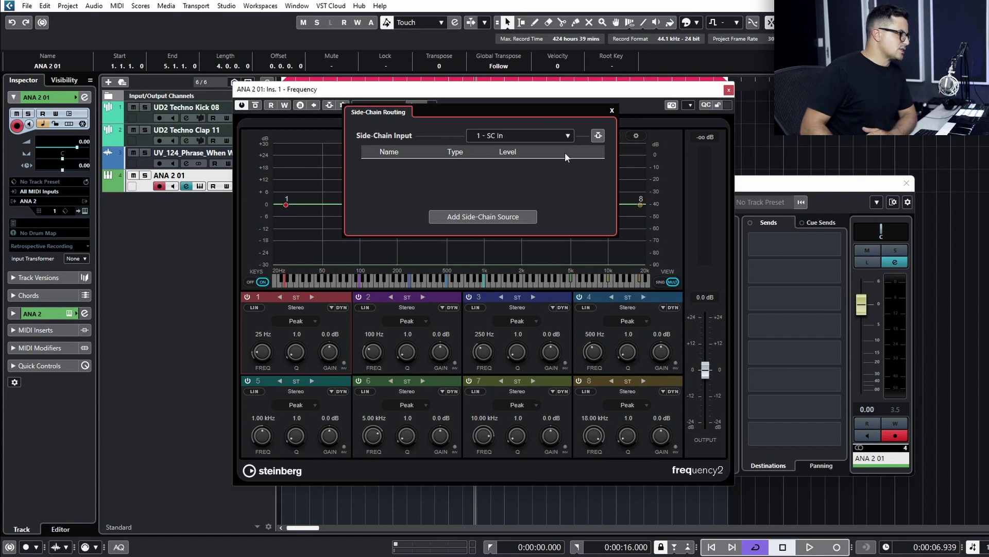
- Route Kick 08 to side-chain input 1, Clap 11 to input 2 and the vocal phrase to input 3
{"action": "left_click", "coordinate": [455, 218]}
{"action": "left_click", "coordinate": [496, 280]}
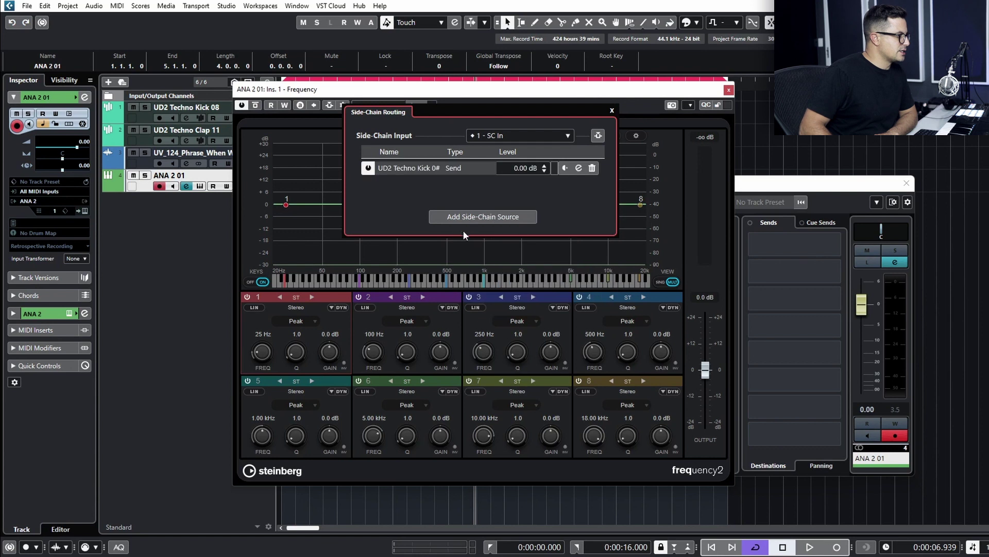
{"action": "left_click", "coordinate": [499, 136]}
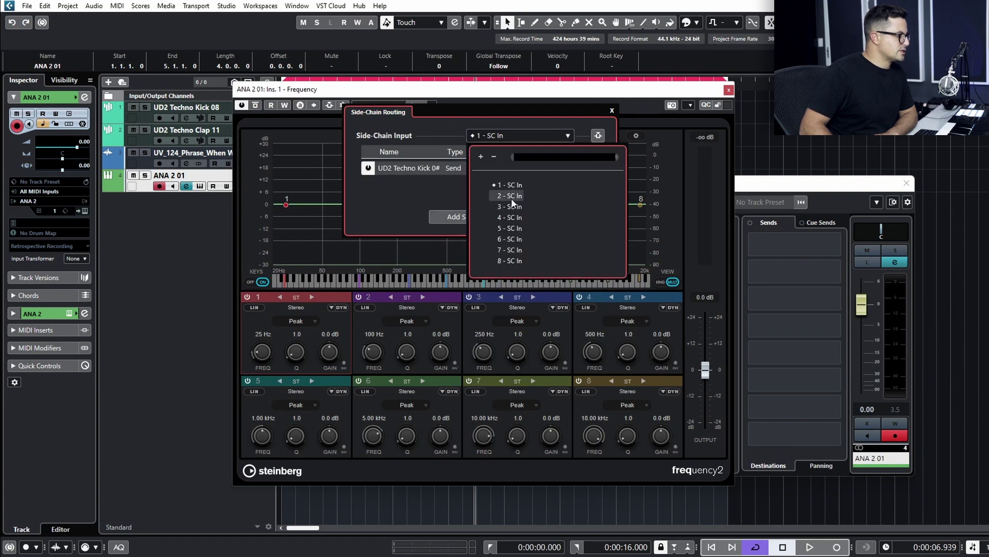
{"action": "left_click", "coordinate": [512, 196]}
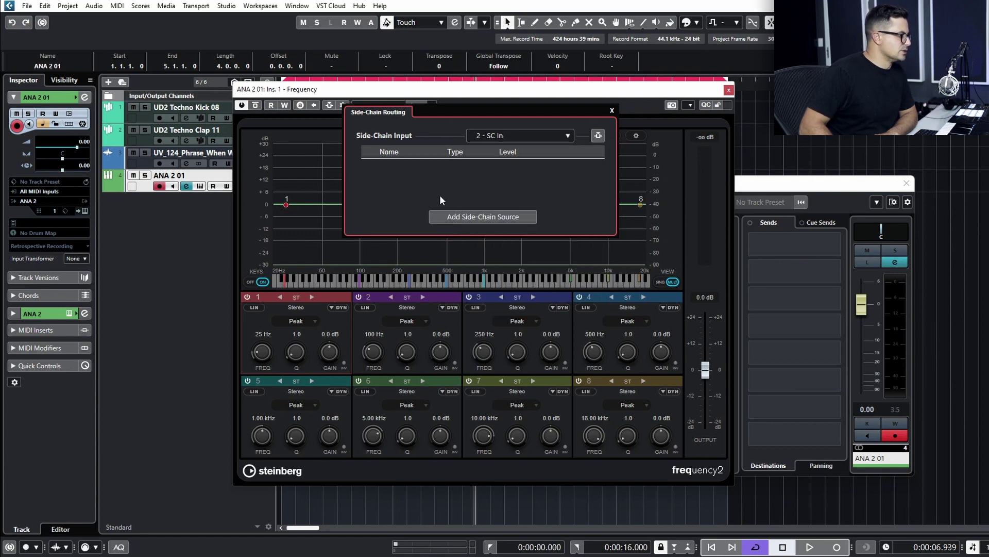
{"action": "left_click", "coordinate": [467, 216]}
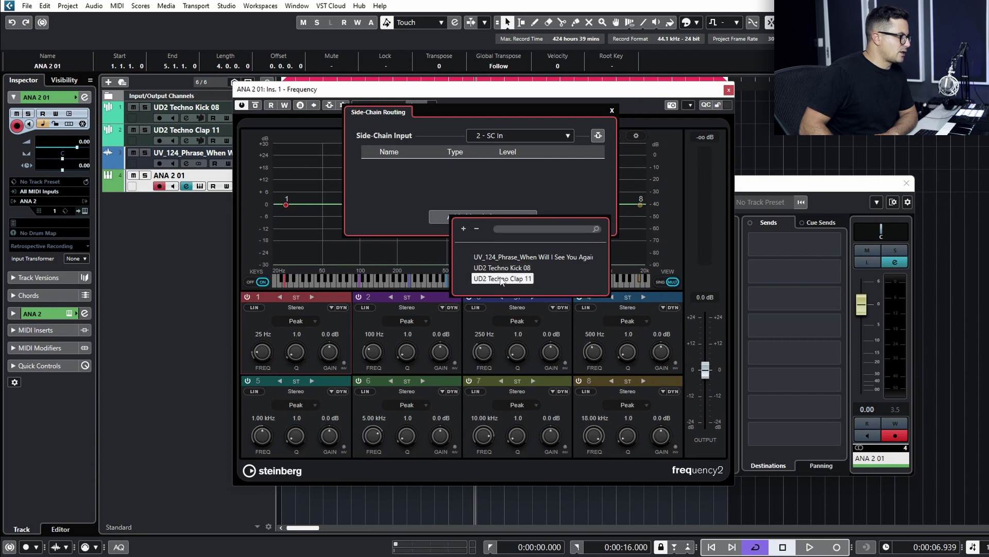
{"action": "left_click", "coordinate": [503, 278]}
{"action": "left_click", "coordinate": [493, 136]}
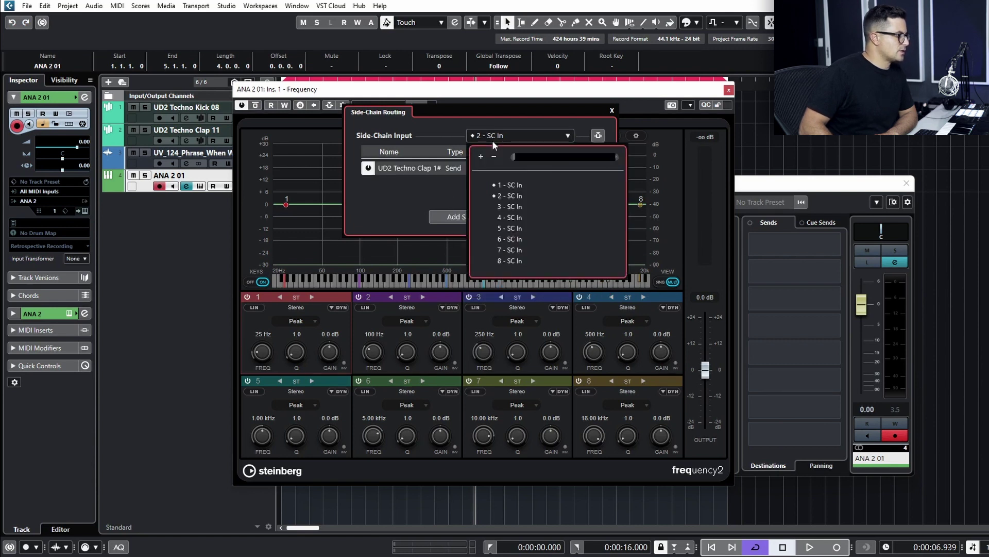
{"action": "left_click", "coordinate": [504, 206]}
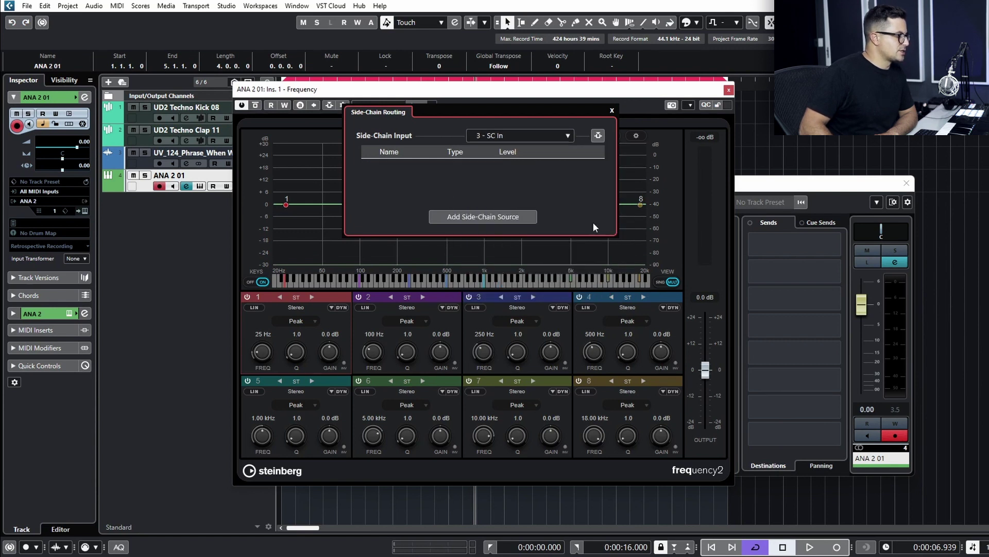
{"action": "left_click", "coordinate": [484, 218]}
{"action": "left_click", "coordinate": [532, 258]}
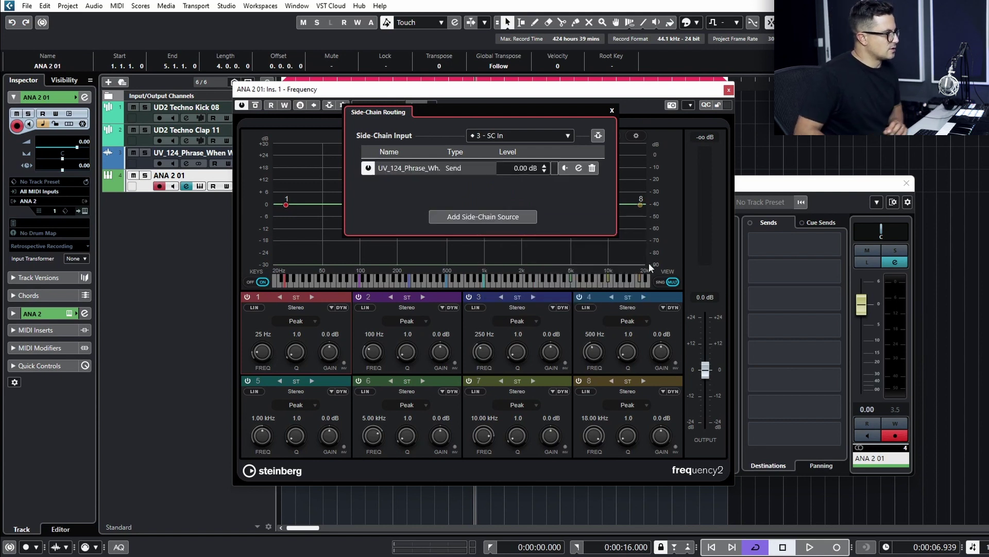
- Close side-chain routing and switch off EQ bands 2, 3, 4, 6 and 7, leaving 1, 5 and 8
{"action": "left_click", "coordinate": [611, 111]}
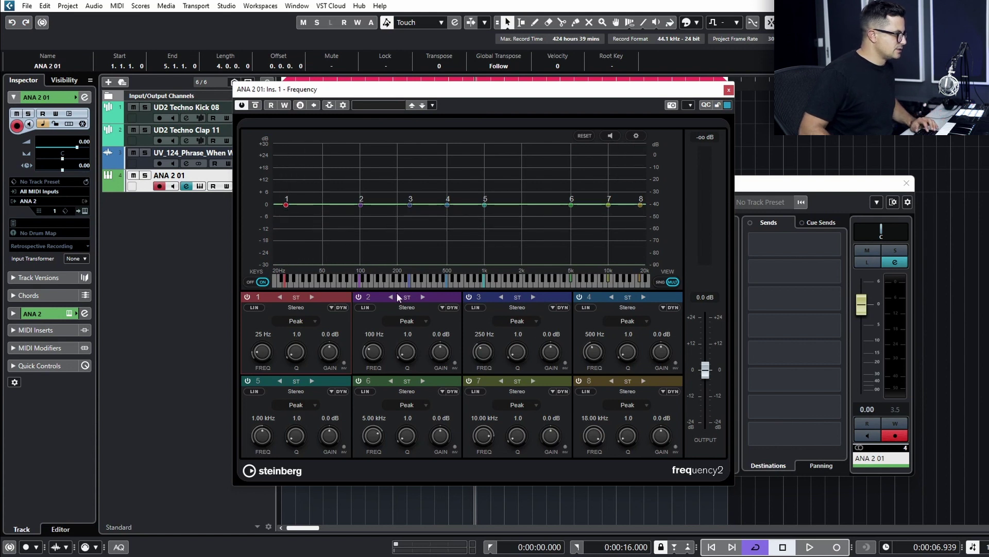
{"action": "left_click", "coordinate": [359, 295]}
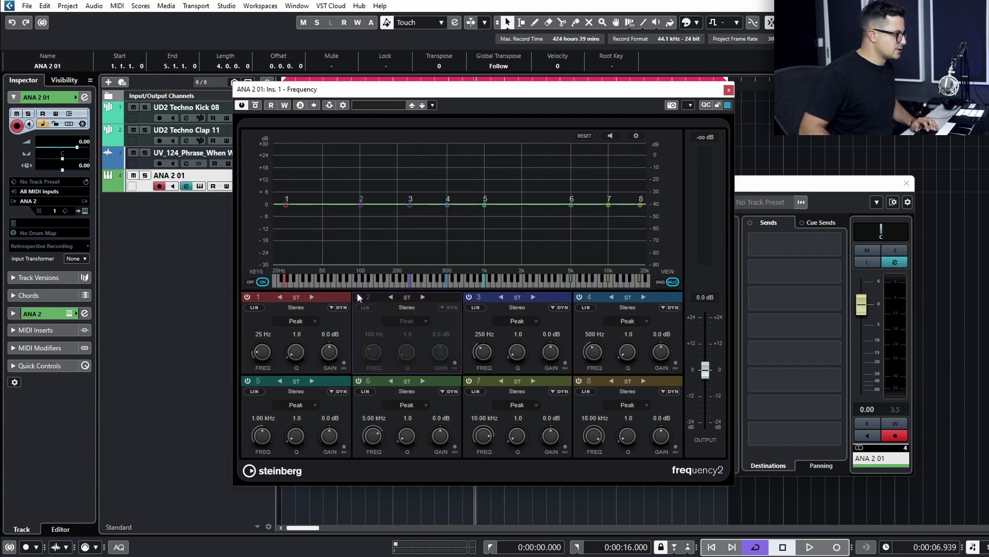
{"action": "left_click", "coordinate": [467, 296]}
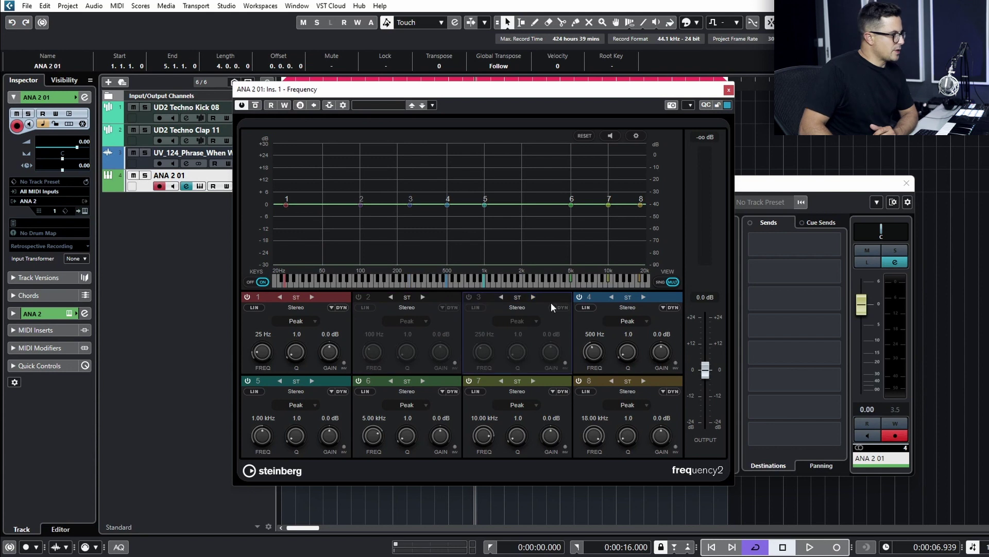
{"action": "left_click", "coordinate": [579, 297]}
{"action": "left_click", "coordinate": [358, 380]}
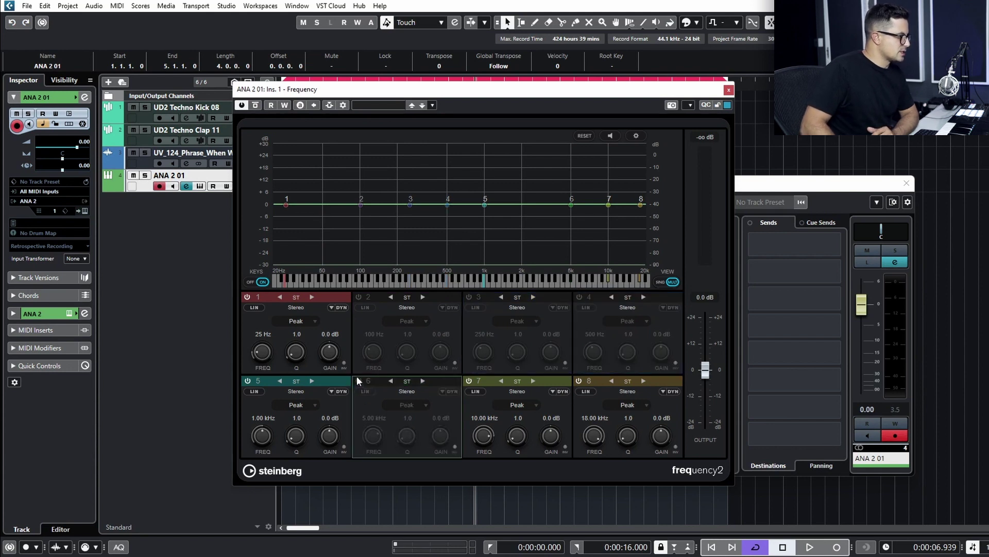
{"action": "left_click", "coordinate": [469, 381]}
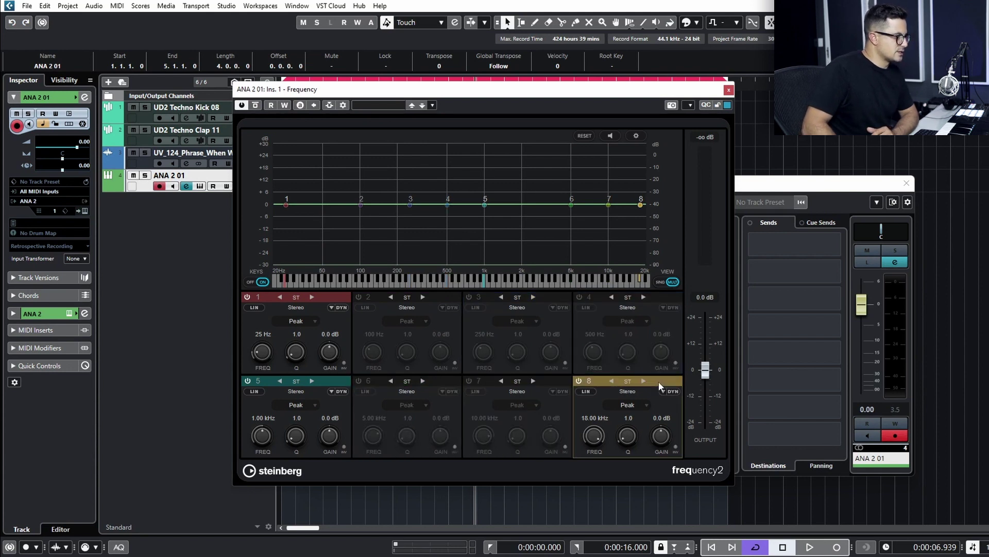
- Make band 1 a -24 dB low shelf at 124 Hz with Q 4.6
{"action": "double_click", "coordinate": [337, 297]}
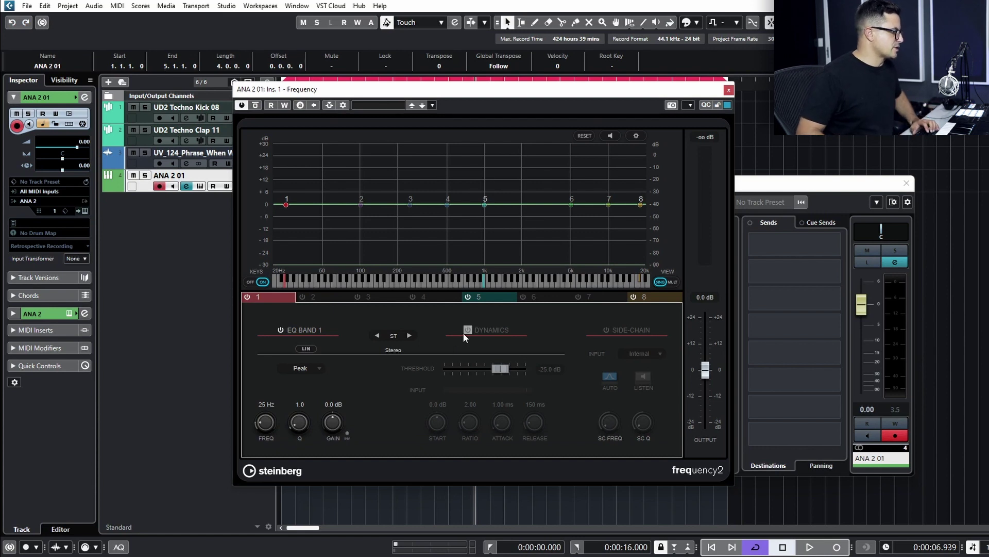
{"action": "left_click", "coordinate": [296, 366]}
{"action": "left_click", "coordinate": [288, 439]}
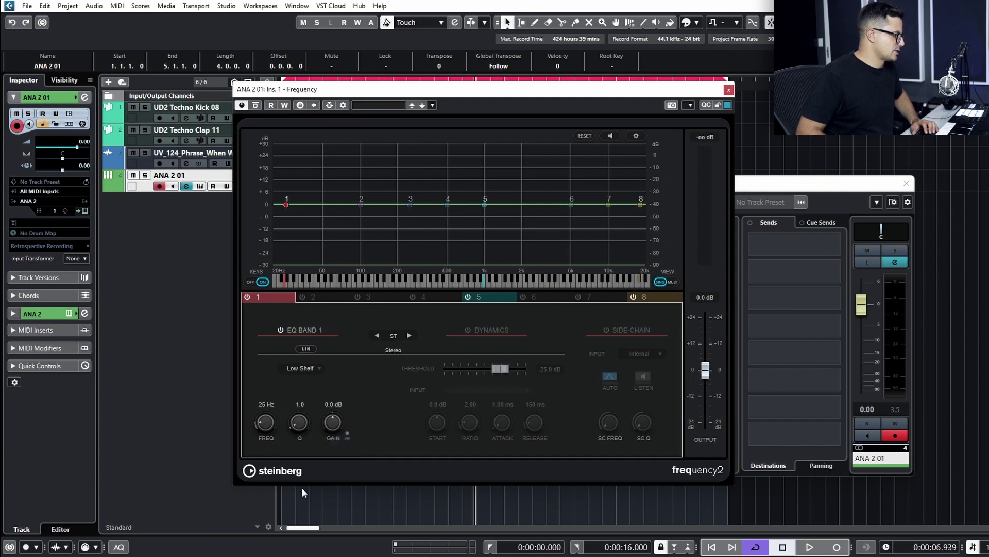
{"action": "left_click_drag", "start_coordinate": [339, 428], "coordinate": [327, 499]}
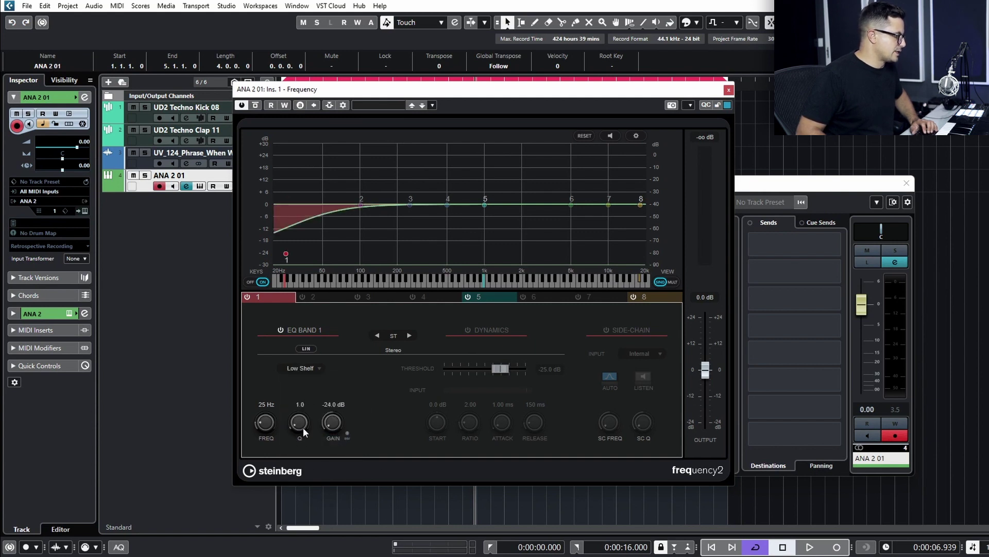
{"action": "left_click_drag", "start_coordinate": [266, 423], "coordinate": [266, 422]}
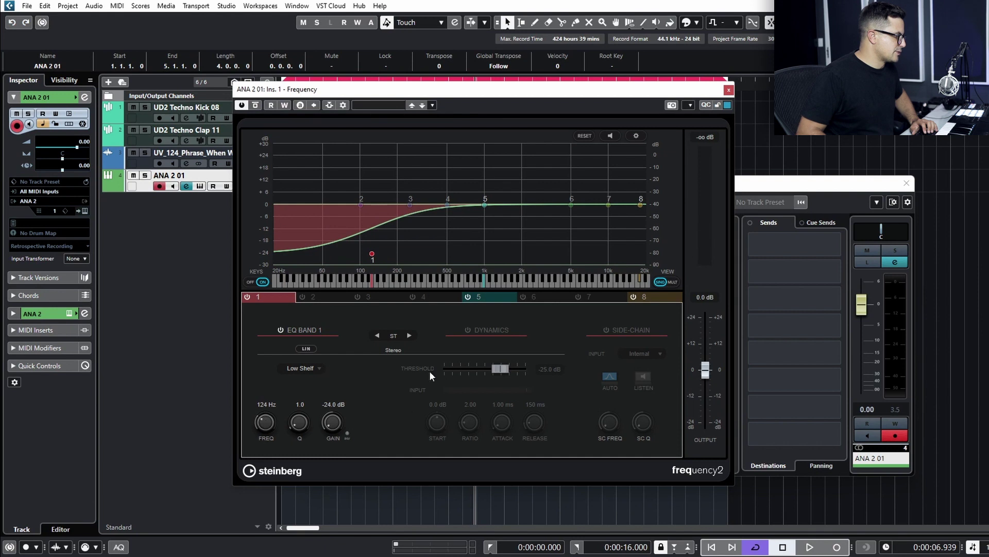
{"action": "mouse_move", "coordinate": [309, 413]}
{"action": "left_mouse_down"}
{"action": "mouse_move", "coordinate": [308, 392]}
{"action": "mouse_move", "coordinate": [292, 414]}
{"action": "left_mouse_up"}
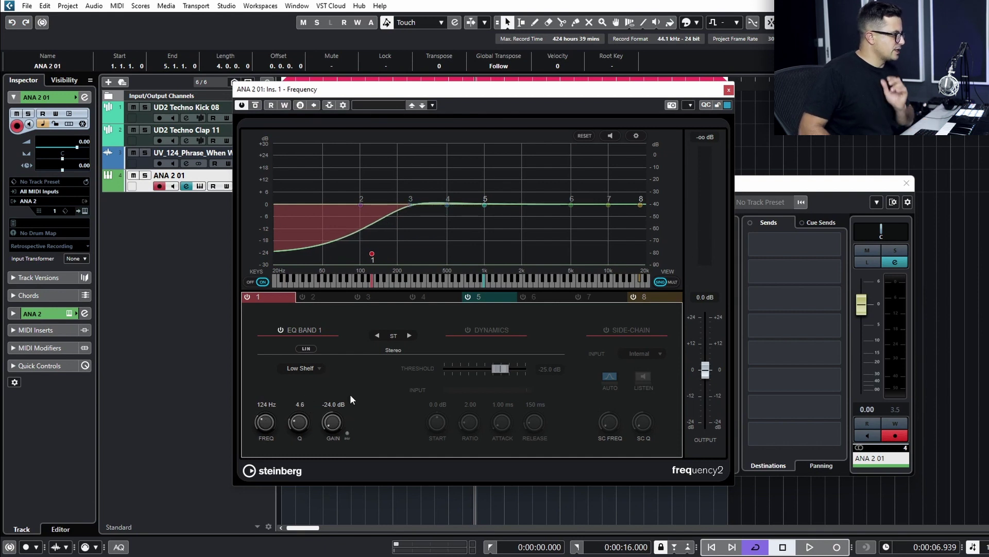
- Turn on band 1's dynamics keyed to Side-Chain 1, then bring up band 5's settings
{"action": "left_click", "coordinate": [467, 330]}
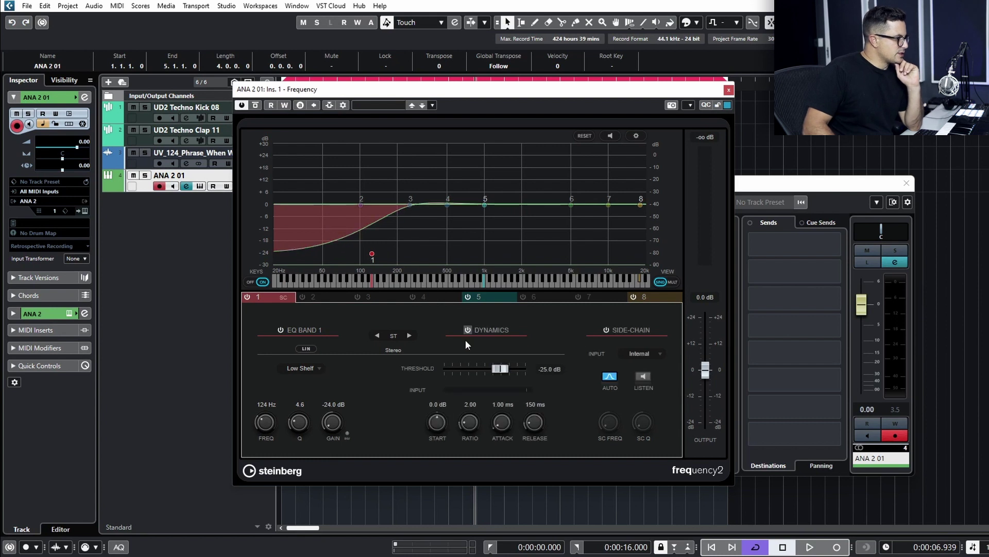
{"action": "left_click", "coordinate": [645, 353]}
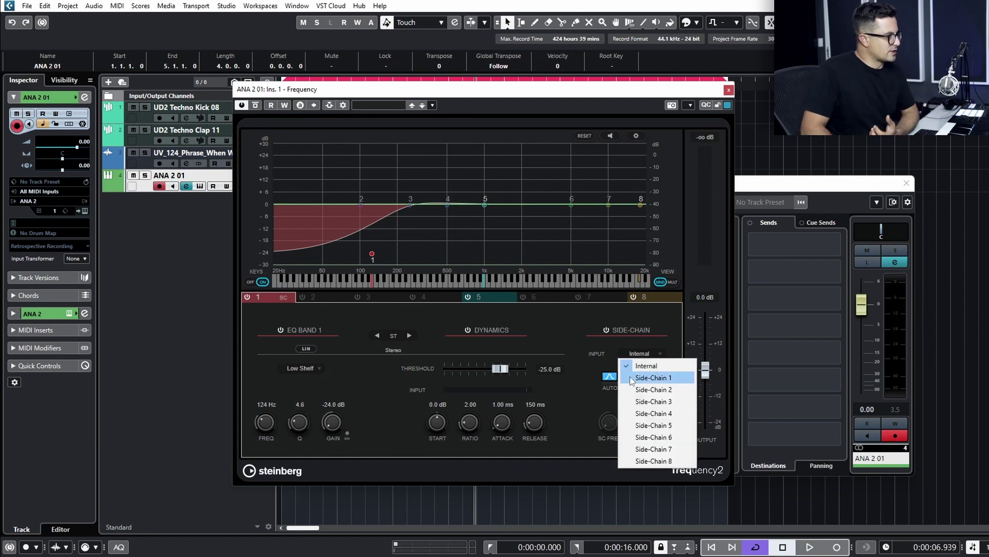
{"action": "left_click", "coordinate": [647, 379]}
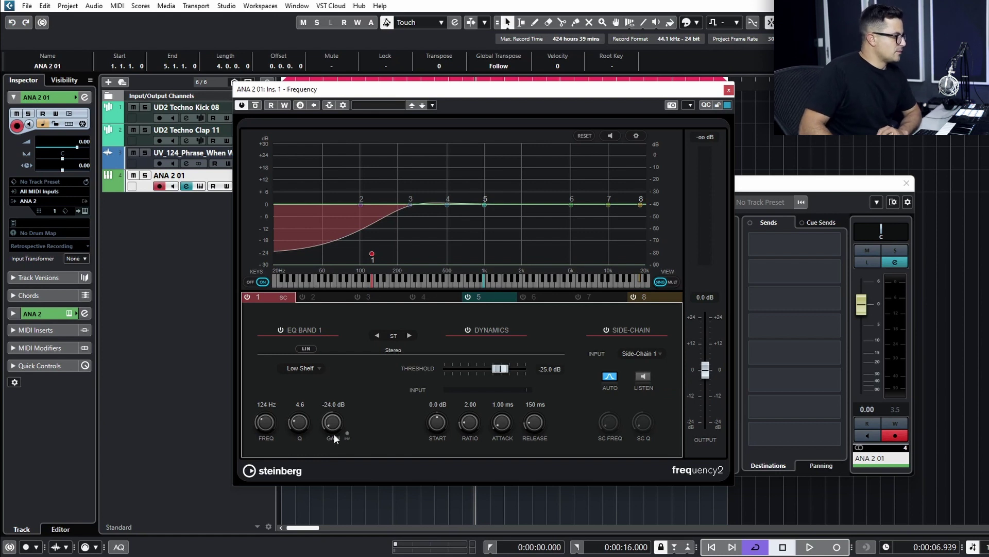
{"action": "left_click", "coordinate": [479, 297]}
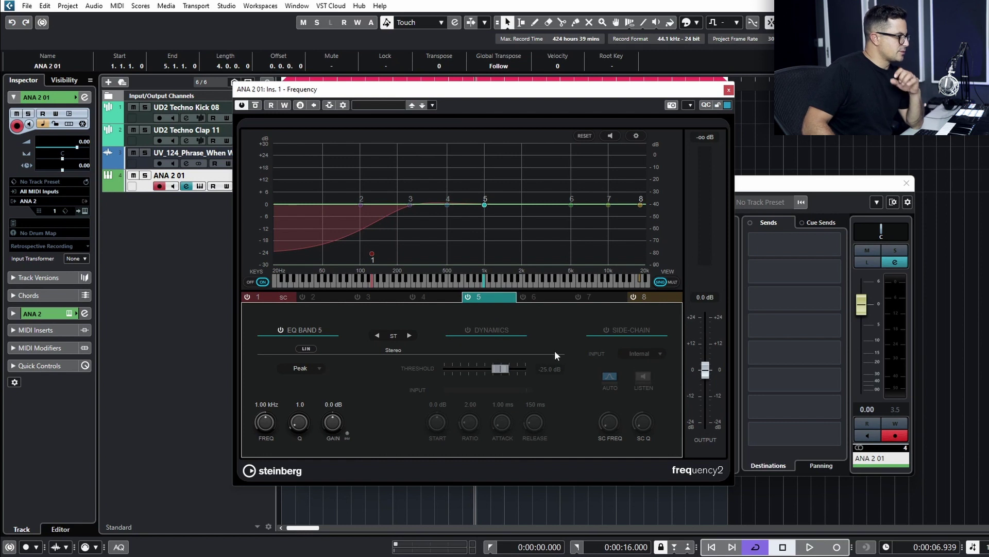
- Key band 5's dynamics to Side-Chain 3 and make it a -20 dB cut at 918 Hz, Q 4.3
{"action": "left_click", "coordinate": [468, 329]}
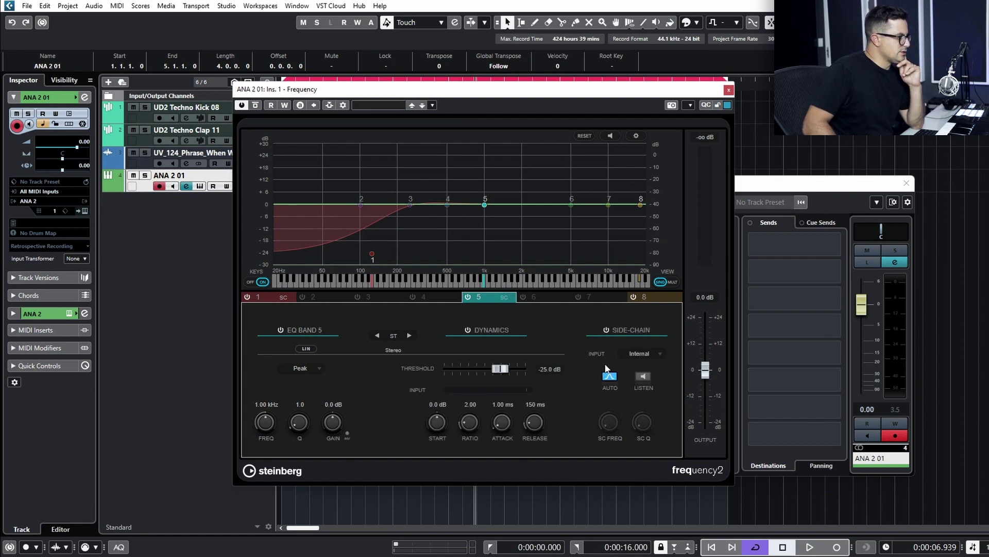
{"action": "left_click", "coordinate": [644, 354]}
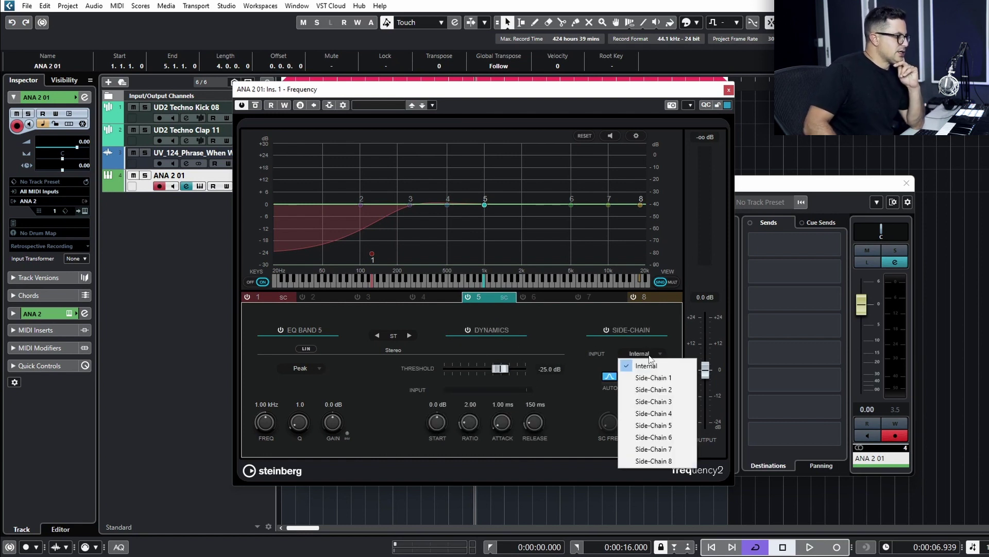
{"action": "left_click", "coordinate": [655, 401]}
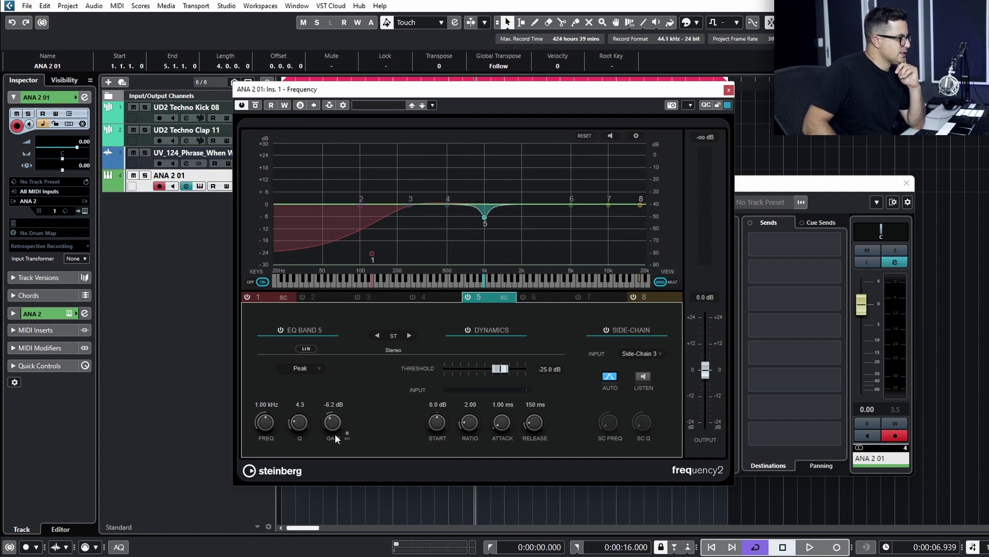
{"action": "left_click_drag", "start_coordinate": [335, 434], "coordinate": [333, 464]}
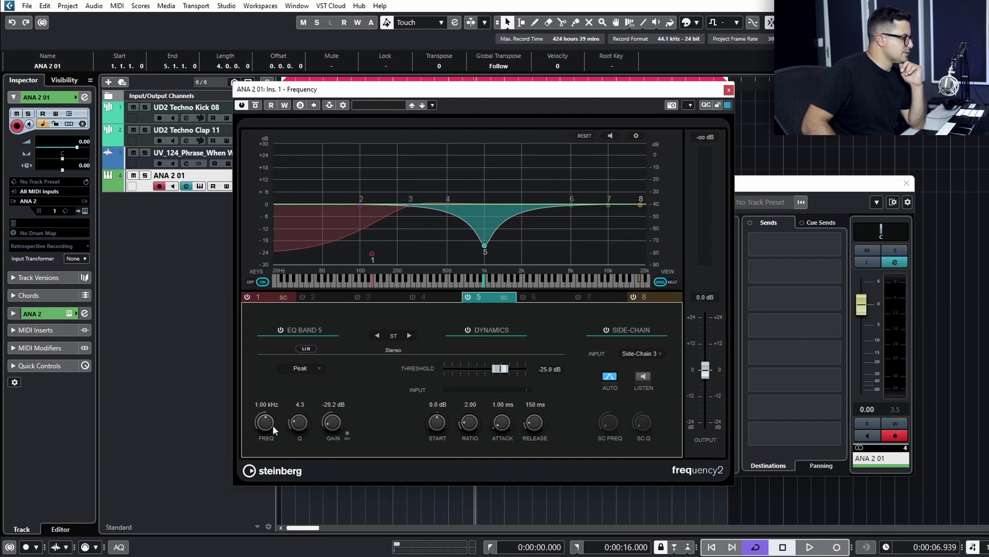
{"action": "left_click_drag", "start_coordinate": [274, 422], "coordinate": [274, 428]}
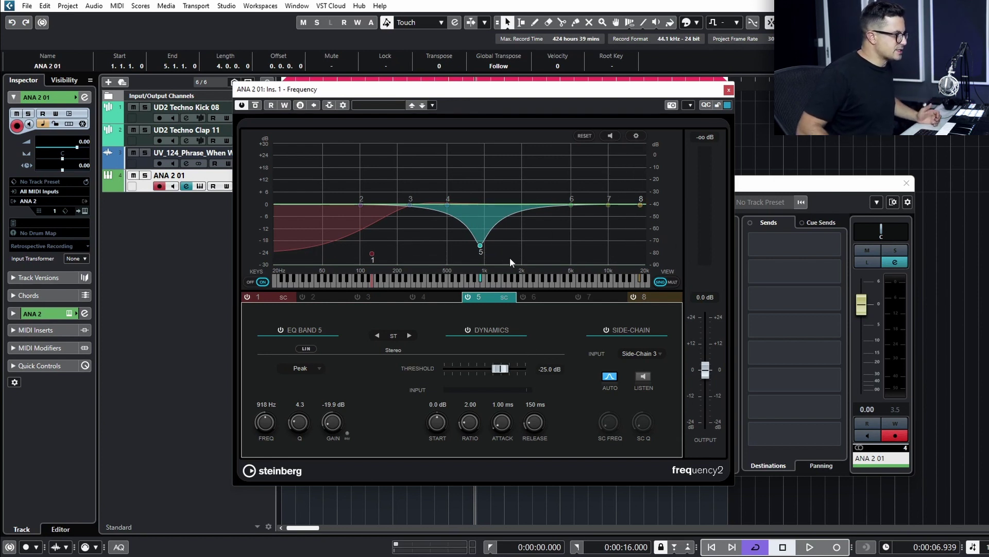
- Key band 8's dynamics to Side-Chain 2 and make it a high shelf at 6.47 kHz
{"action": "left_click", "coordinate": [644, 298]}
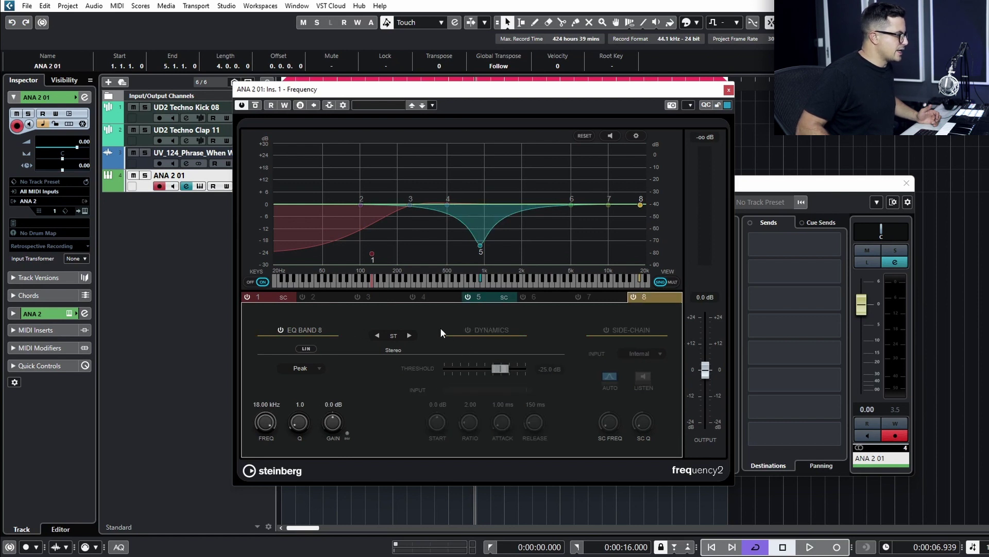
{"action": "left_click", "coordinate": [463, 329]}
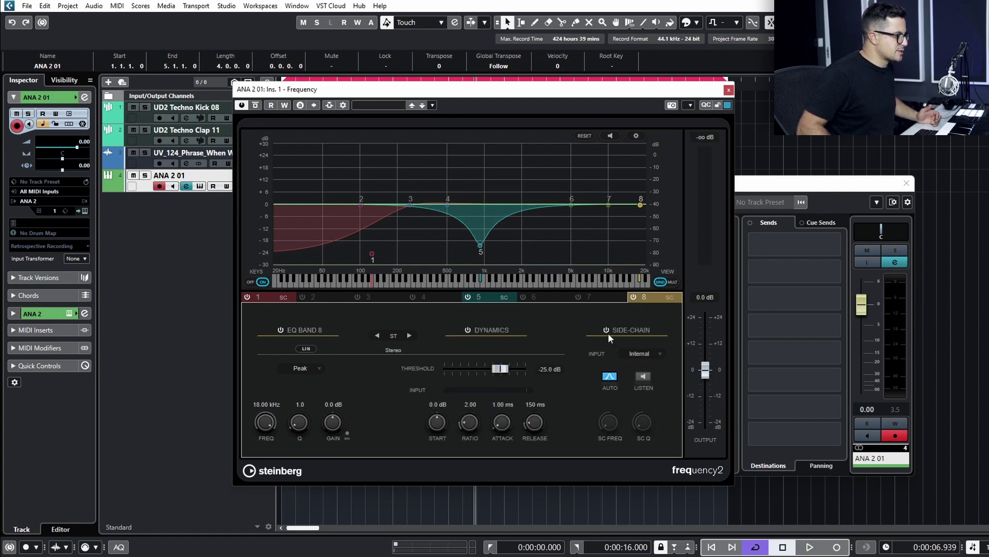
{"action": "left_click", "coordinate": [638, 353]}
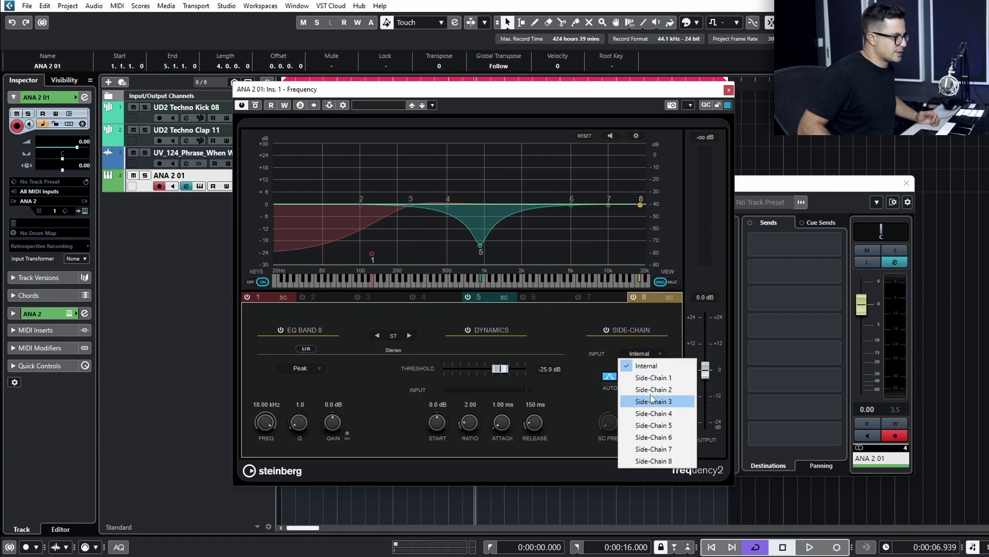
{"action": "left_click", "coordinate": [652, 391]}
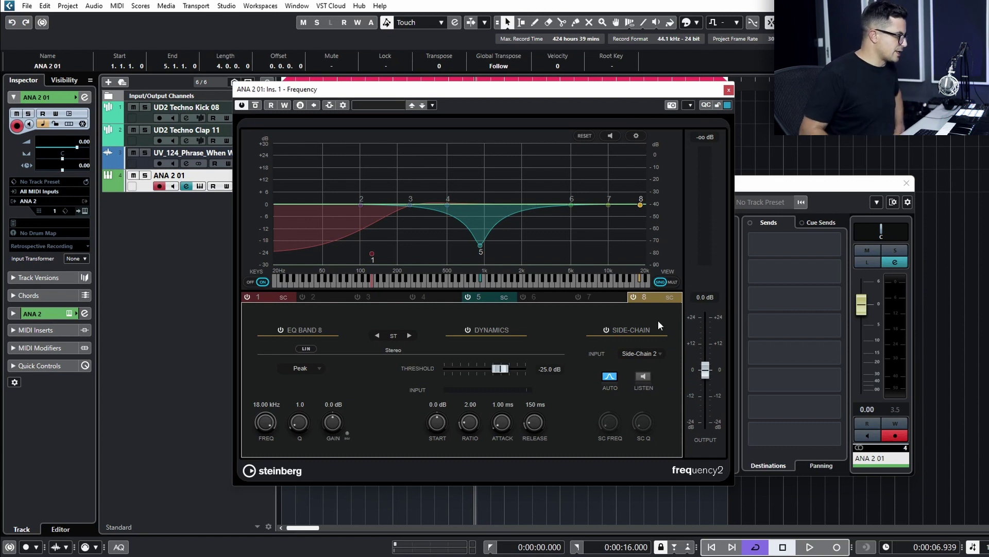
{"action": "left_click", "coordinate": [303, 368]}
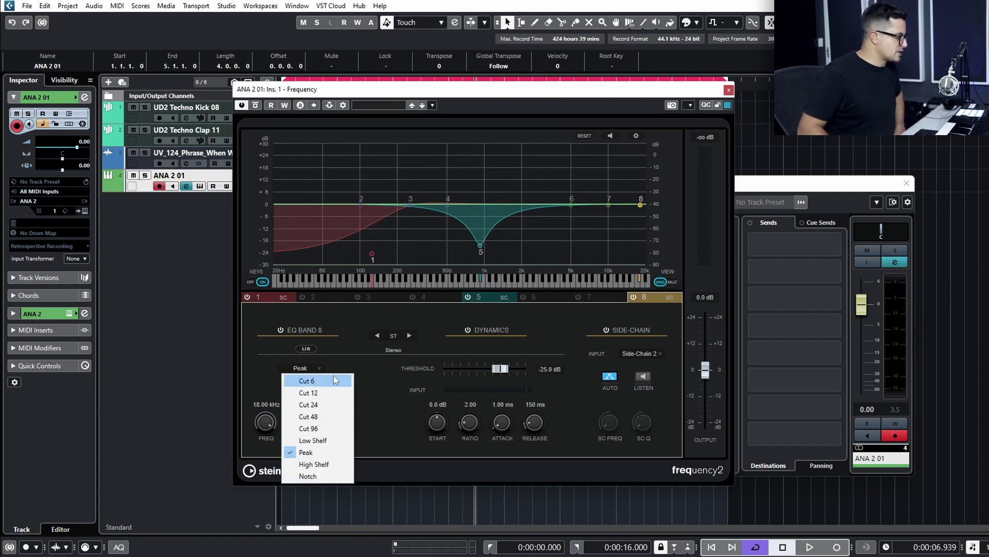
{"action": "left_click", "coordinate": [330, 464]}
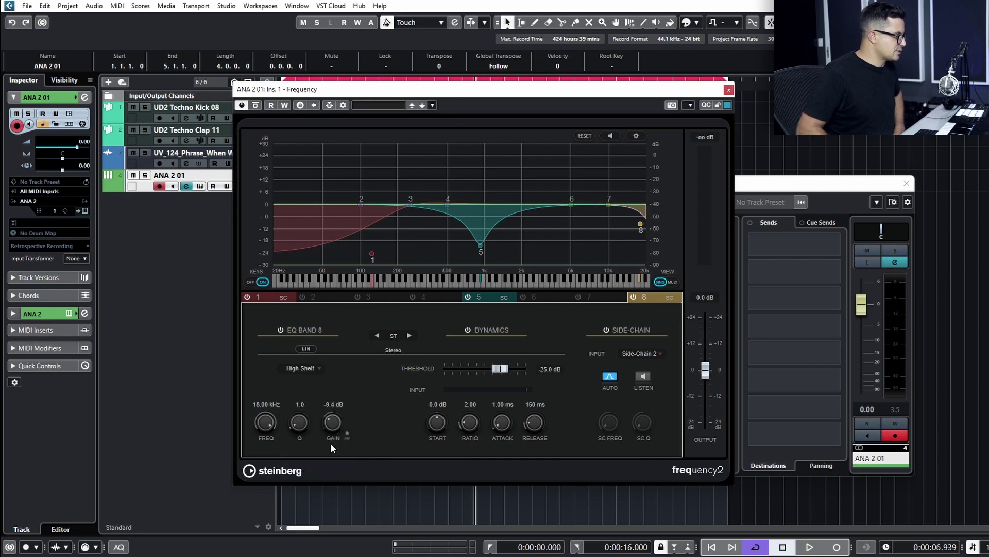
{"action": "left_click_drag", "start_coordinate": [273, 424], "coordinate": [271, 446]}
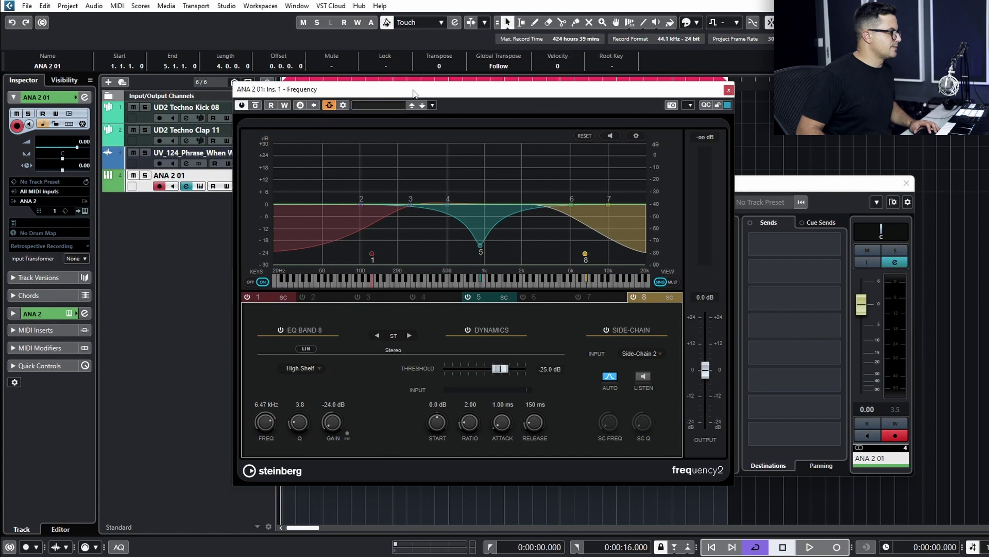
- While auditioning, lower band 8's high shelf to about 2.13 kHz and raise band 1's shelf to about 264 Hz
{"action": "left_click_drag", "start_coordinate": [413, 94], "coordinate": [388, 80]}
{"action": "key", "text": "space"}
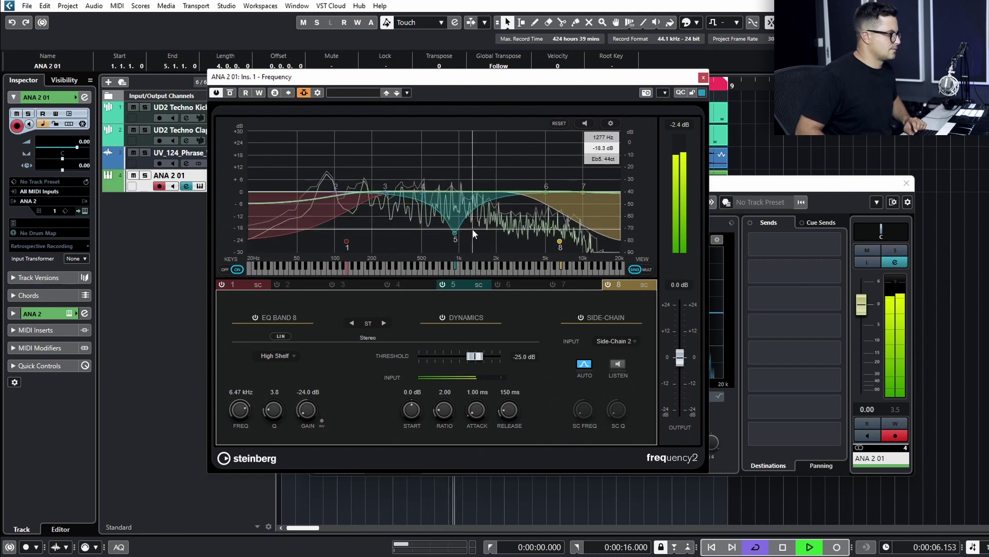
{"action": "key", "text": "space"}
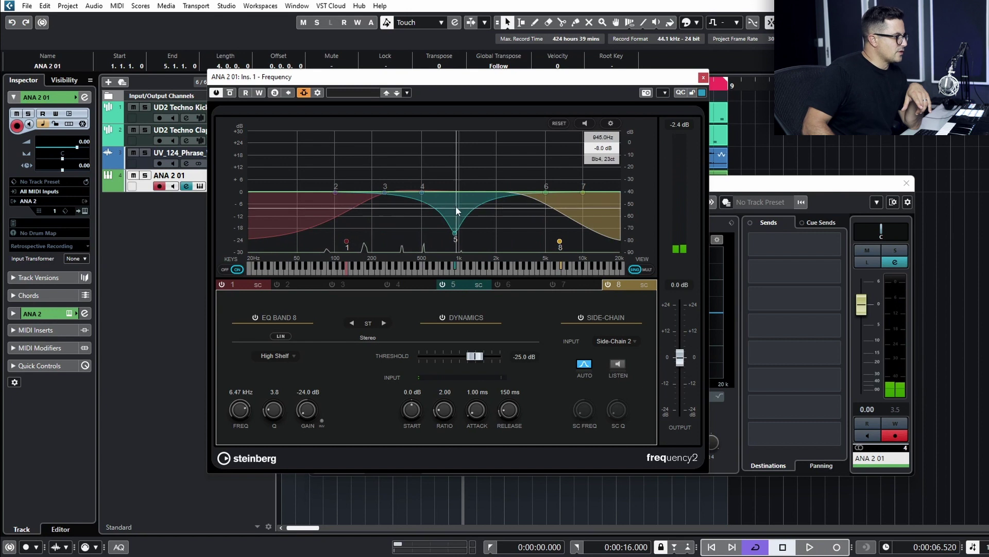
{"action": "key", "text": "space"}
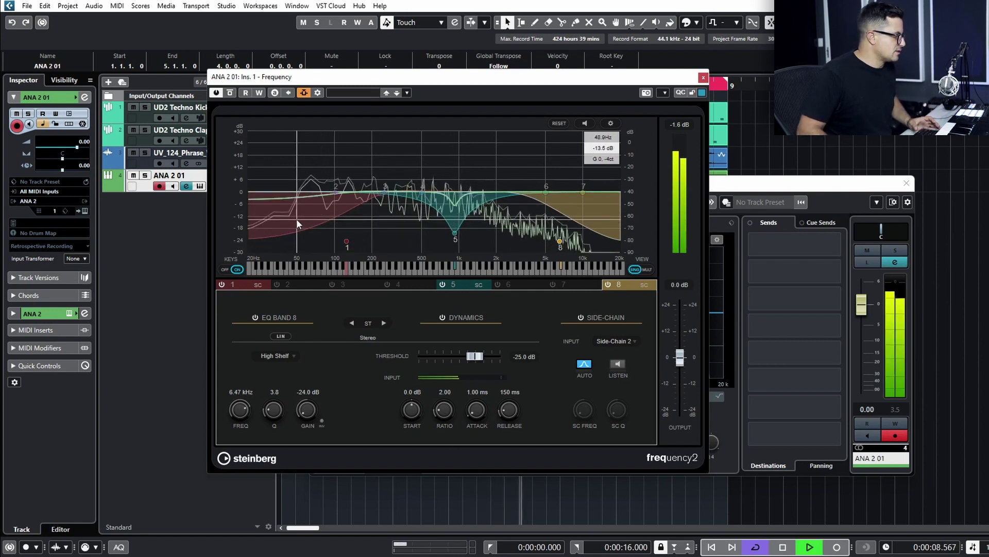
{"action": "key", "text": "space"}
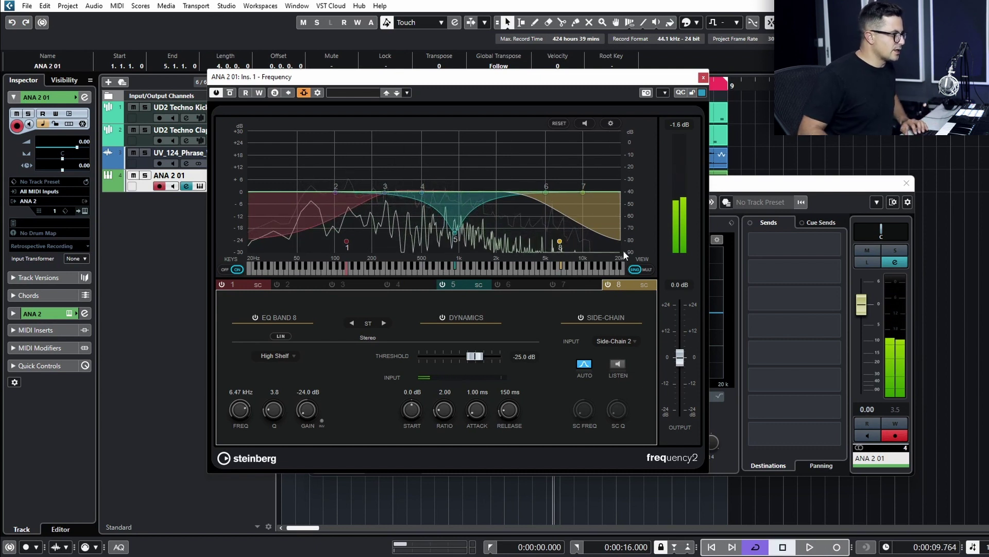
{"action": "left_click_drag", "start_coordinate": [561, 267], "coordinate": [532, 267]}
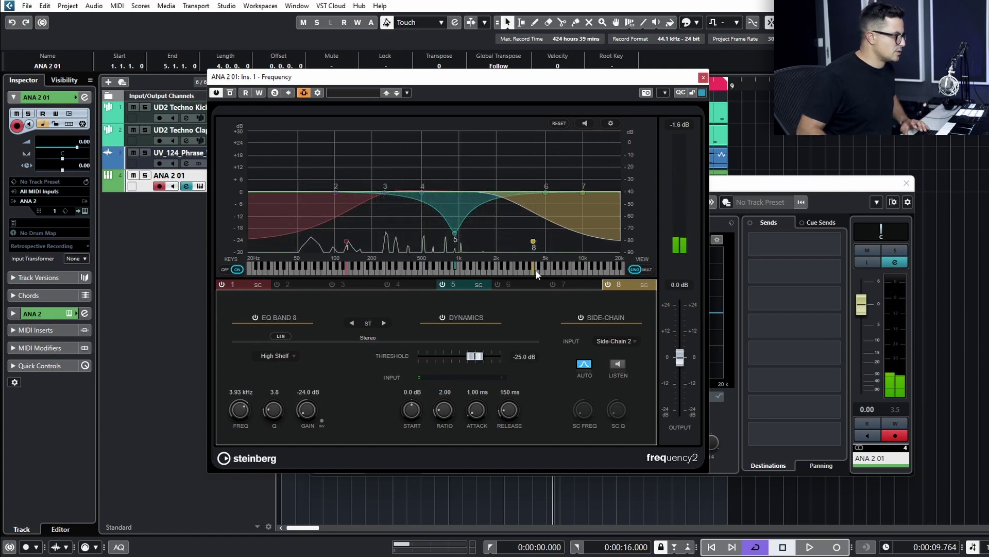
{"action": "key", "text": "space"}
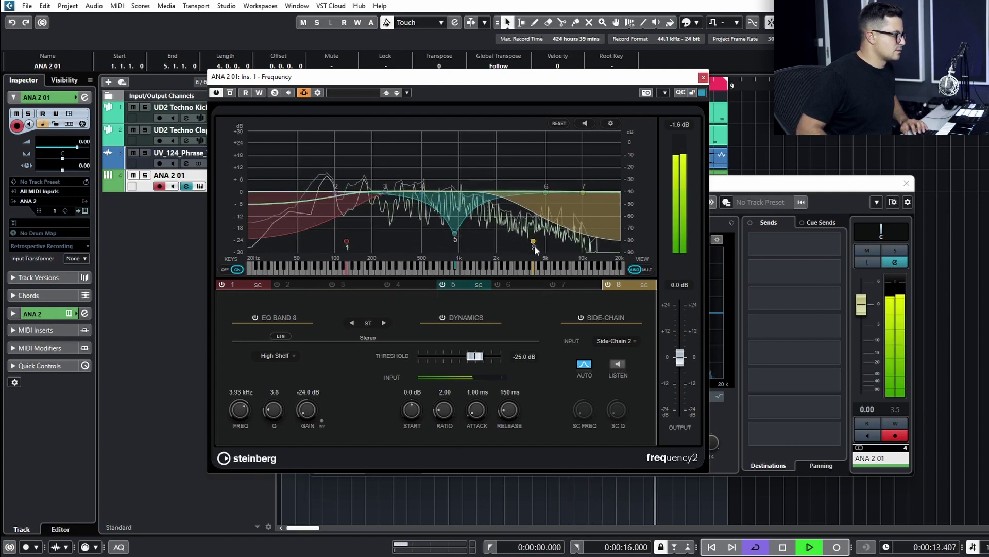
{"action": "left_click_drag", "start_coordinate": [536, 249], "coordinate": [500, 252]}
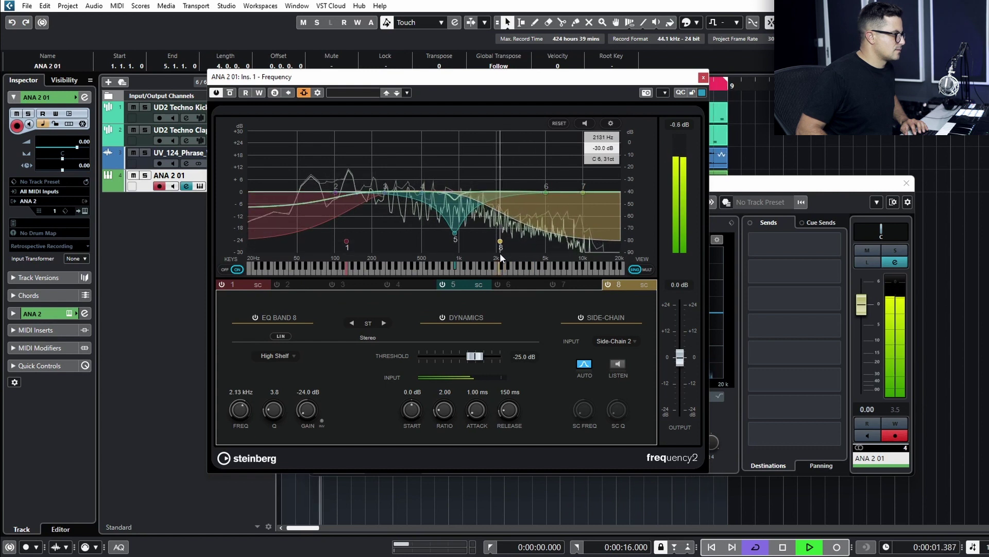
{"action": "mouse_move", "coordinate": [348, 241]}
{"action": "left_mouse_down"}
{"action": "mouse_move", "coordinate": [370, 265]}
{"action": "mouse_move", "coordinate": [390, 245]}
{"action": "left_mouse_up"}
- Set band 1's dynamics threshold to -39.5 dB and release to about 303 ms, auditioning during playback
{"action": "key", "text": "space"}
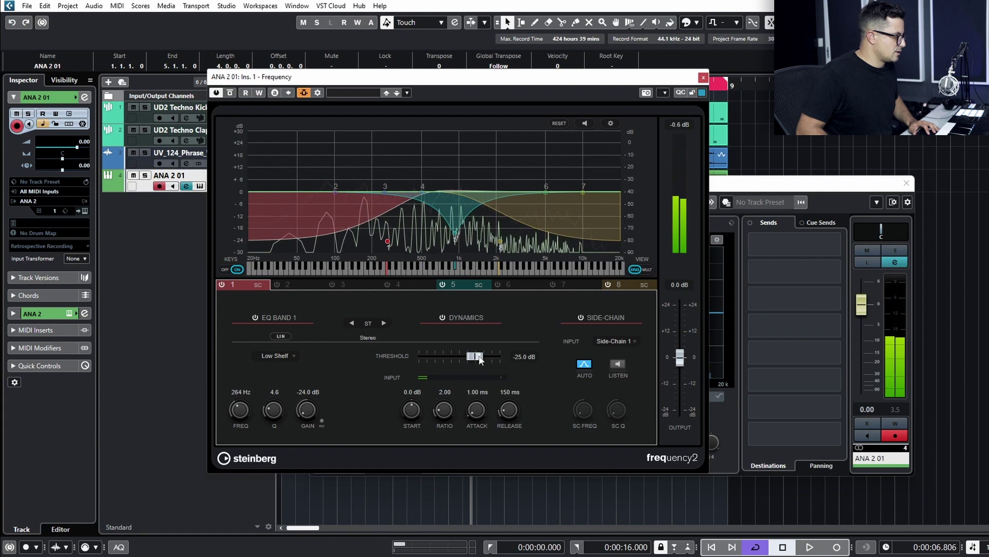
{"action": "left_click_drag", "start_coordinate": [479, 359], "coordinate": [463, 358]}
{"action": "key", "text": "space"}
{"action": "key", "text": "space"}
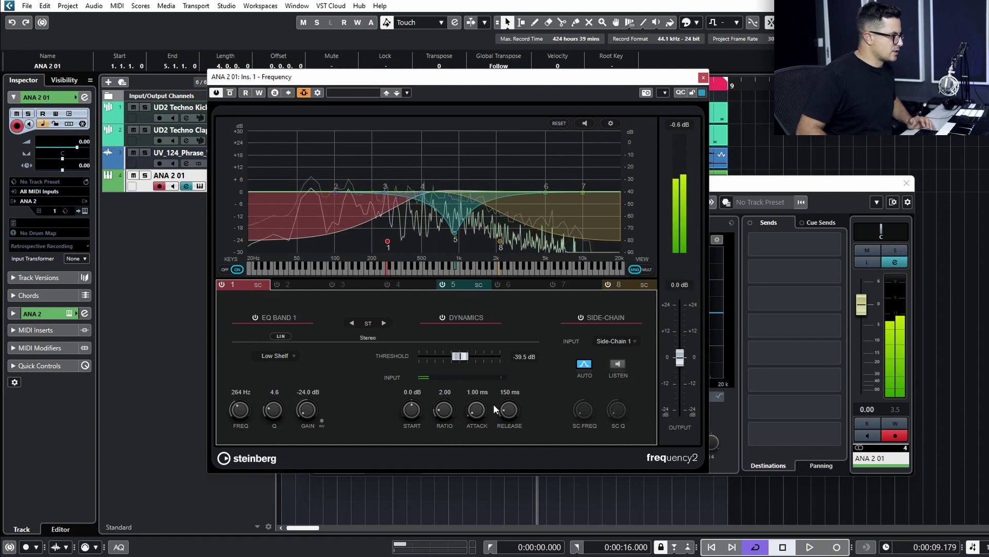
{"action": "left_click_drag", "start_coordinate": [508, 410], "coordinate": [521, 417]}
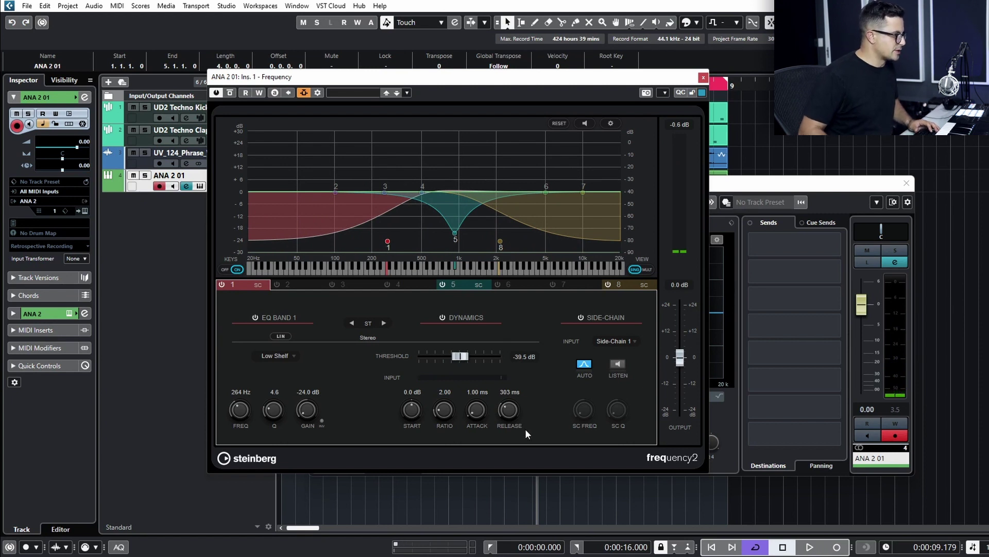
{"action": "key", "text": "space"}
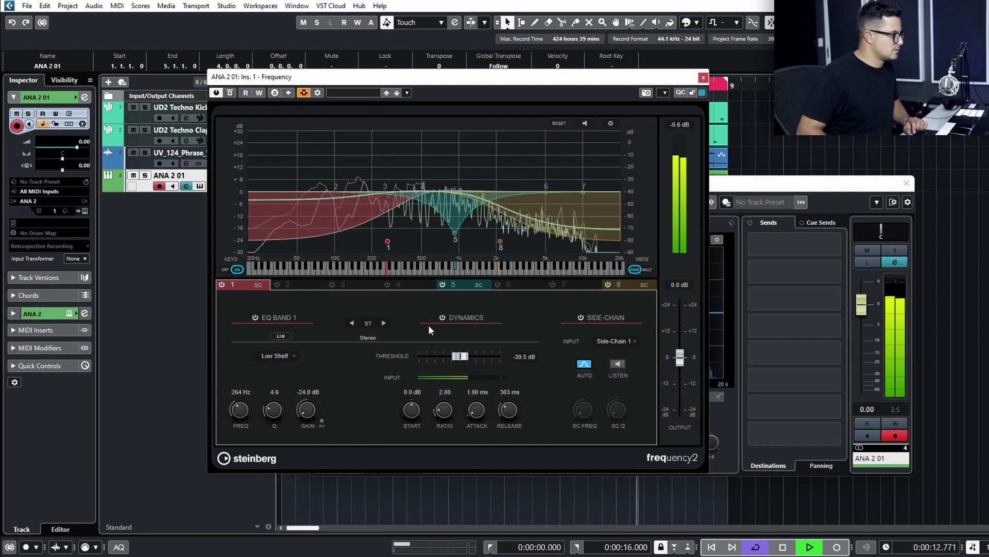
- Give band 8's dynamics a -50.7 dB threshold and a 462 ms release during playback
{"action": "left_click", "coordinate": [583, 193]}
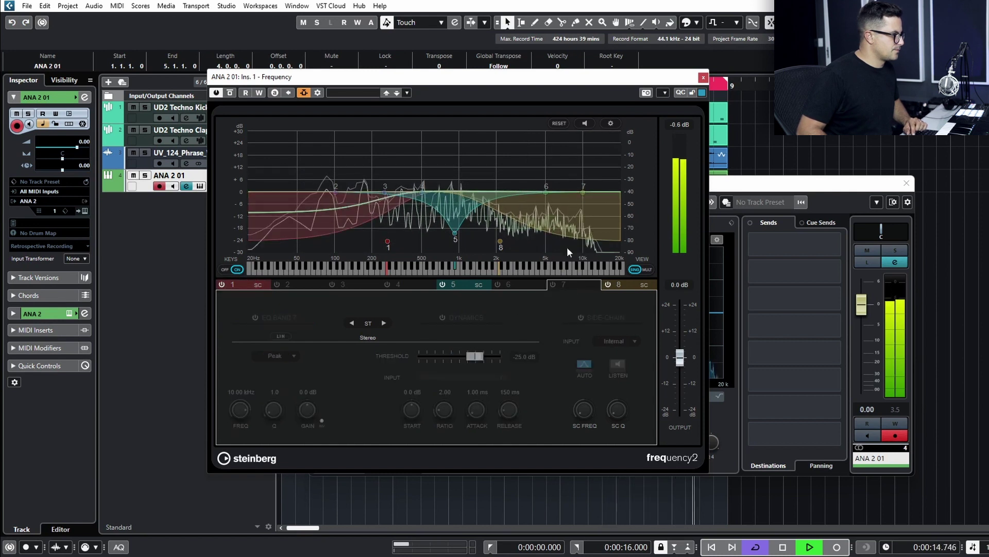
{"action": "left_click", "coordinate": [626, 285]}
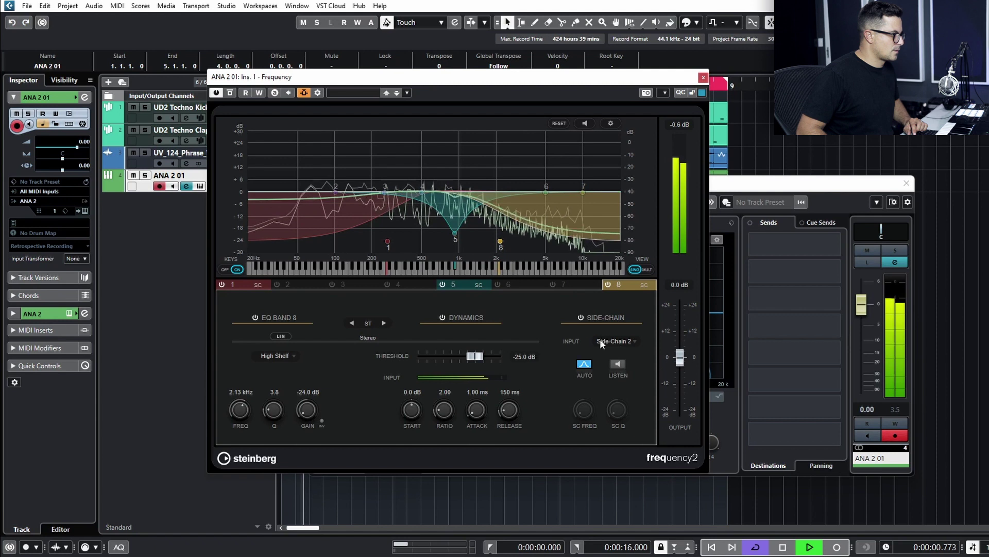
{"action": "left_click_drag", "start_coordinate": [475, 355], "coordinate": [453, 359]}
{"action": "key", "text": "space"}
{"action": "left_click_drag", "start_coordinate": [508, 420], "coordinate": [514, 390]}
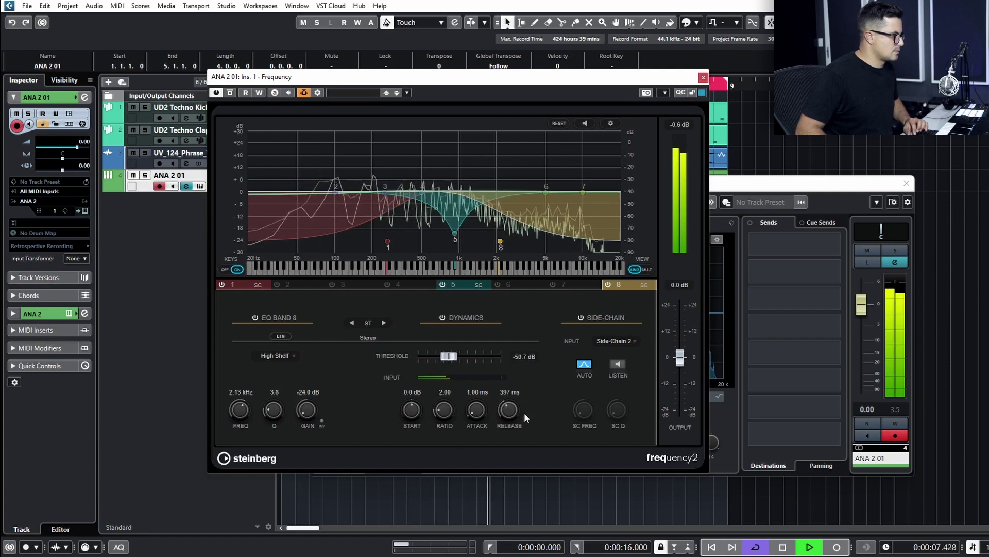
{"action": "left_click_drag", "start_coordinate": [511, 415], "coordinate": [511, 404]}
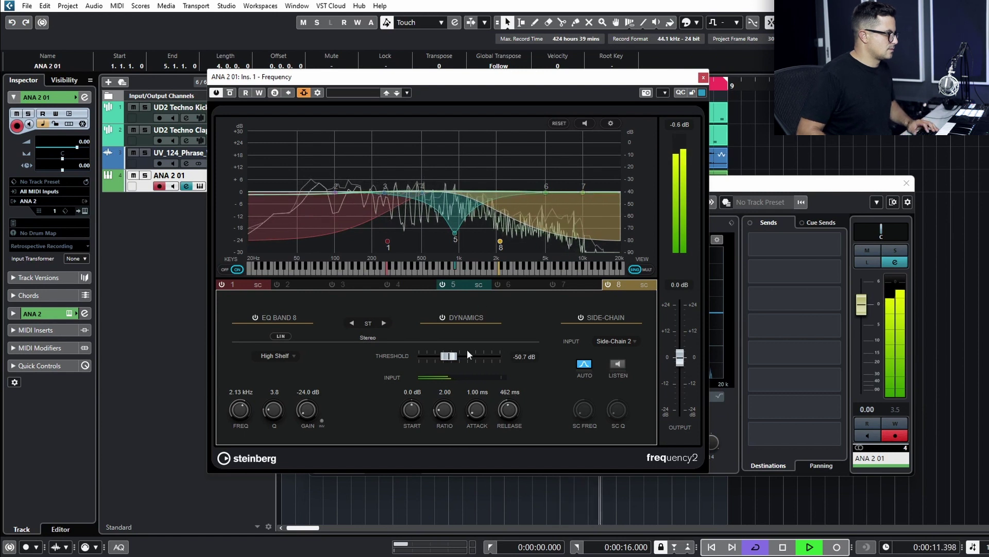
- Set band 5's dynamics to a -43.2 dB threshold and 20 ms release, then stop playback
{"action": "left_click", "coordinate": [455, 286]}
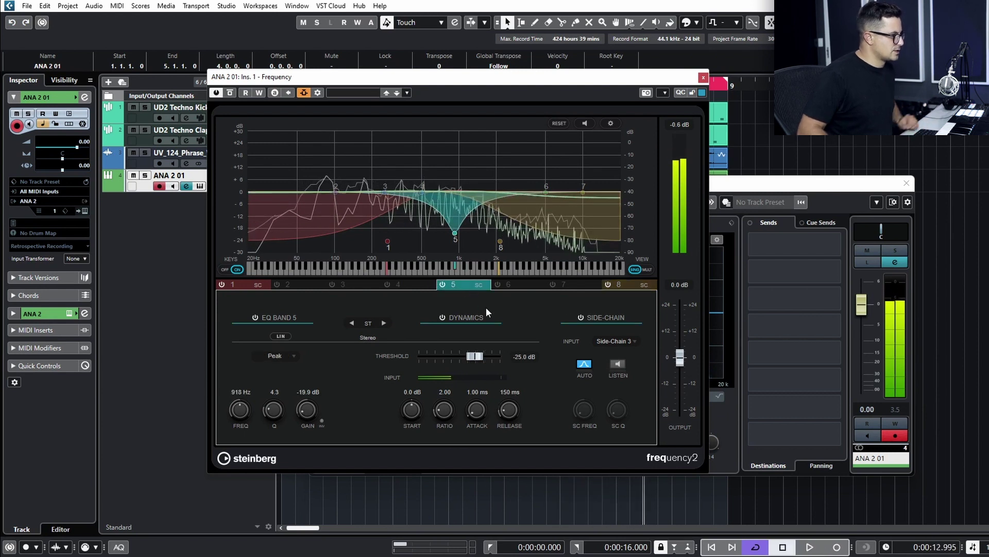
{"action": "left_click_drag", "start_coordinate": [479, 360], "coordinate": [462, 359]}
{"action": "left_click_drag", "start_coordinate": [506, 413], "coordinate": [487, 427]}
{"action": "key", "text": "space"}
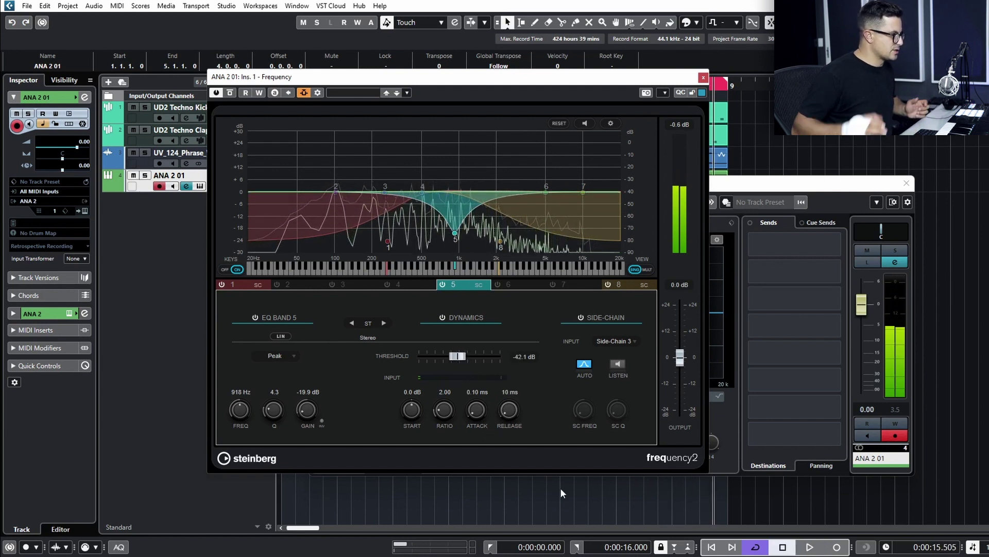
{"action": "left_click_drag", "start_coordinate": [511, 393], "coordinate": [512, 370]}
{"action": "key", "text": "space"}
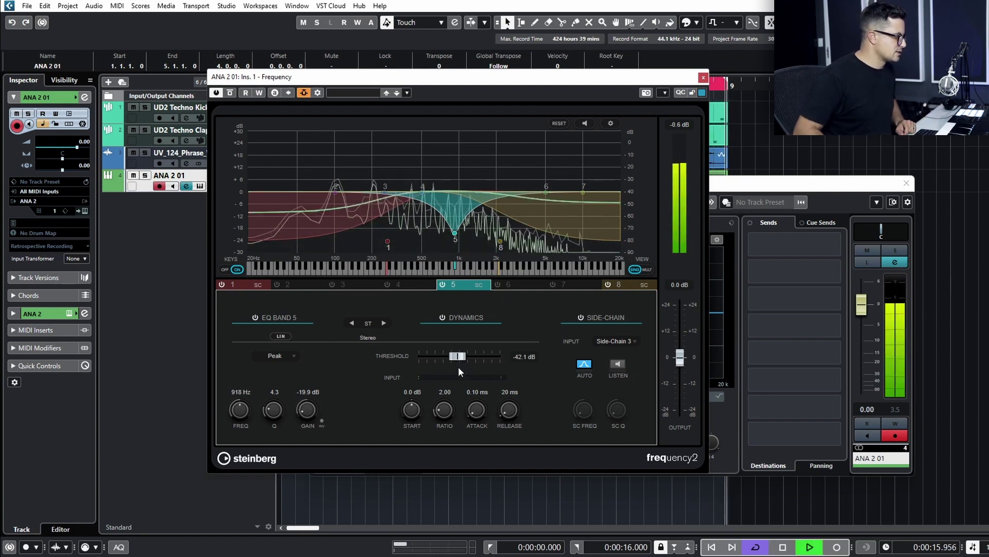
{"action": "left_click_drag", "start_coordinate": [460, 361], "coordinate": [462, 360]}
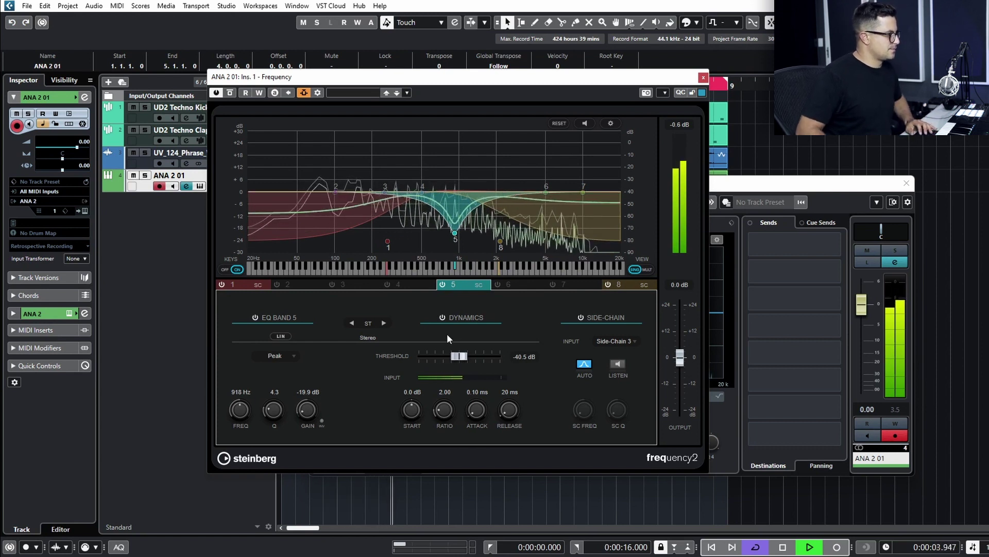
{"action": "left_click_drag", "start_coordinate": [466, 355], "coordinate": [458, 359]}
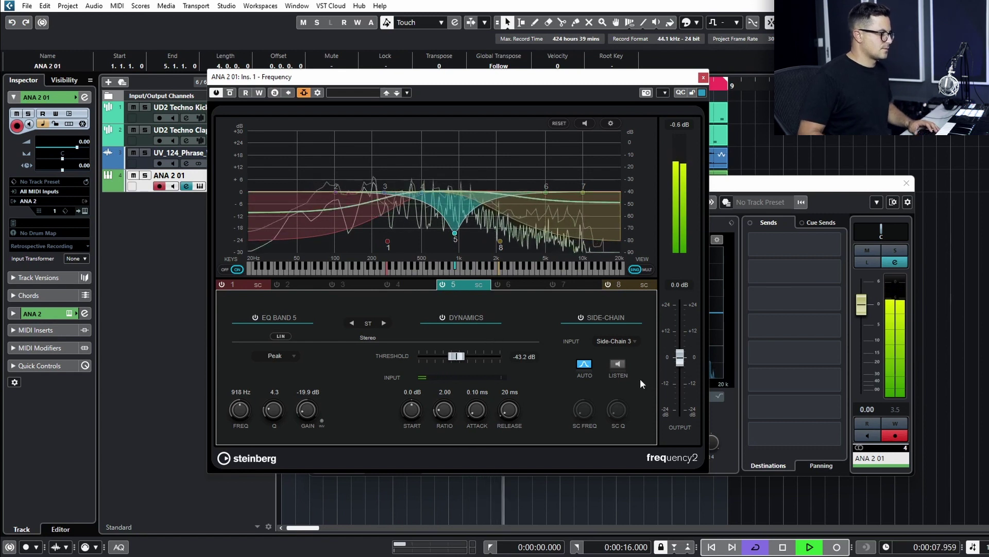
{"action": "key", "text": "space"}
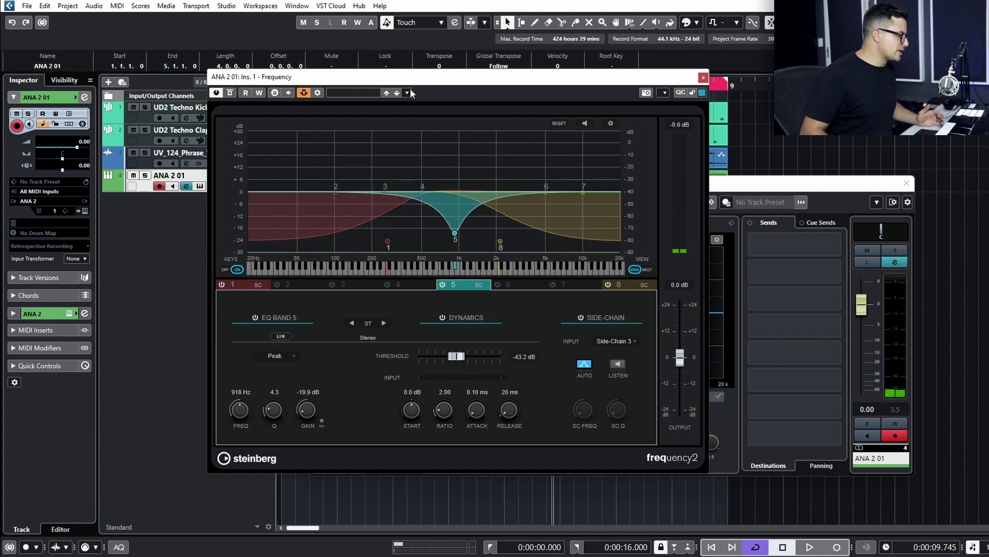
- Nudge band 8's high shelf to 2.24 kHz and key it from Side-Chain 1
{"action": "left_click_drag", "start_coordinate": [500, 241], "coordinate": [502, 241]}
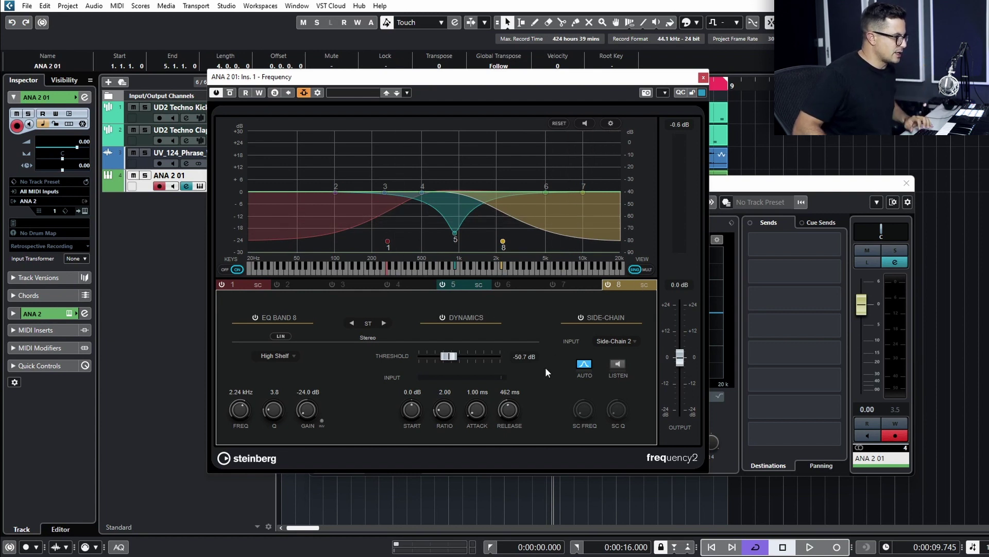
{"action": "left_click", "coordinate": [625, 342]}
{"action": "left_click", "coordinate": [627, 365]}
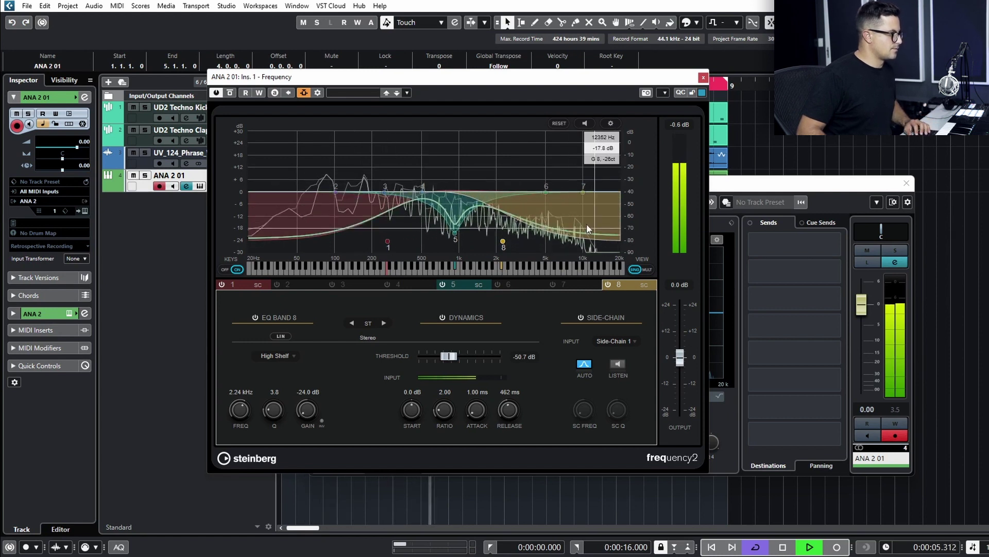
- Stop playback, move band 6 to about 2.1 kHz, and enable the band, its side-chain and dynamics
{"action": "key", "text": "space"}
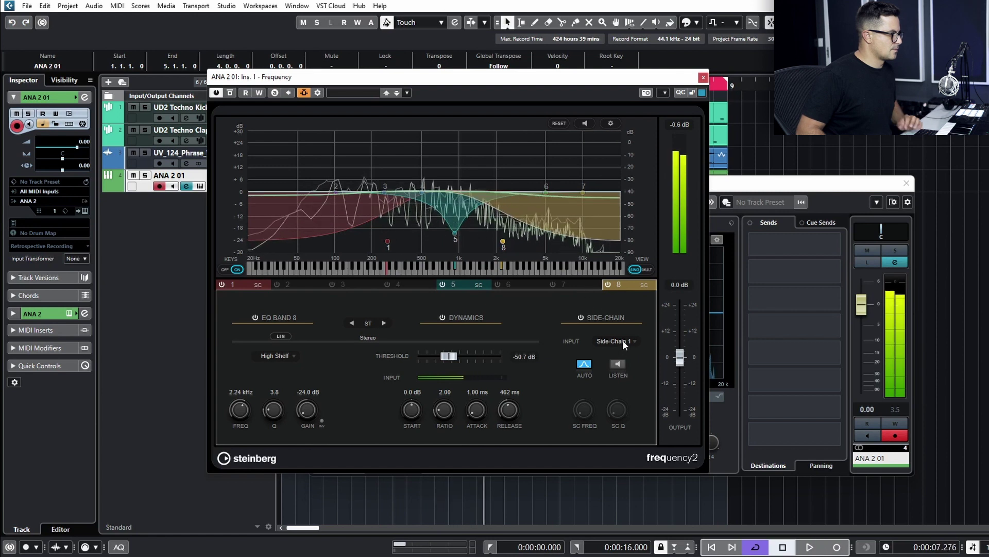
{"action": "left_click", "coordinate": [455, 233]}
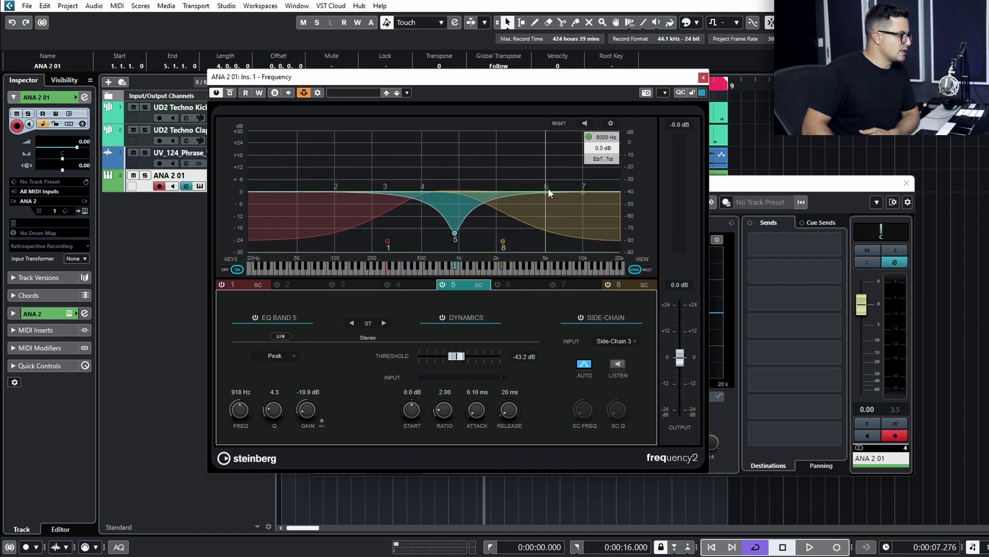
{"action": "left_click_drag", "start_coordinate": [547, 193], "coordinate": [500, 180]}
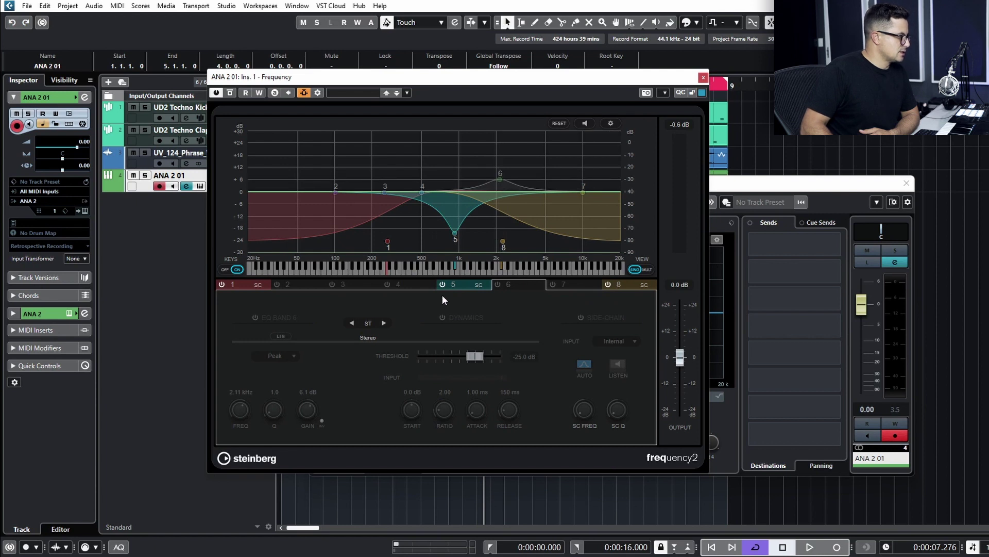
{"action": "left_click", "coordinate": [505, 285]}
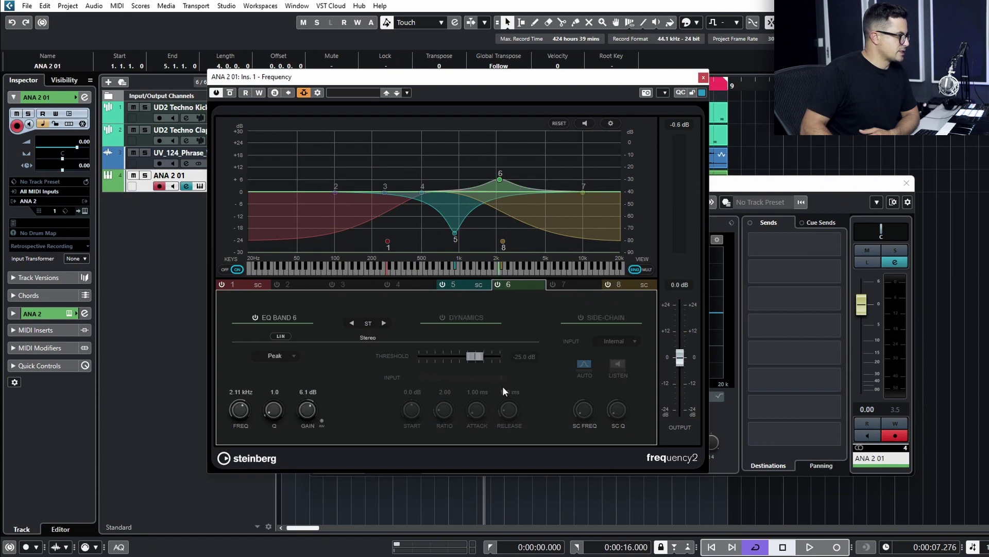
{"action": "left_click", "coordinate": [580, 317]}
{"action": "left_click", "coordinate": [441, 317]}
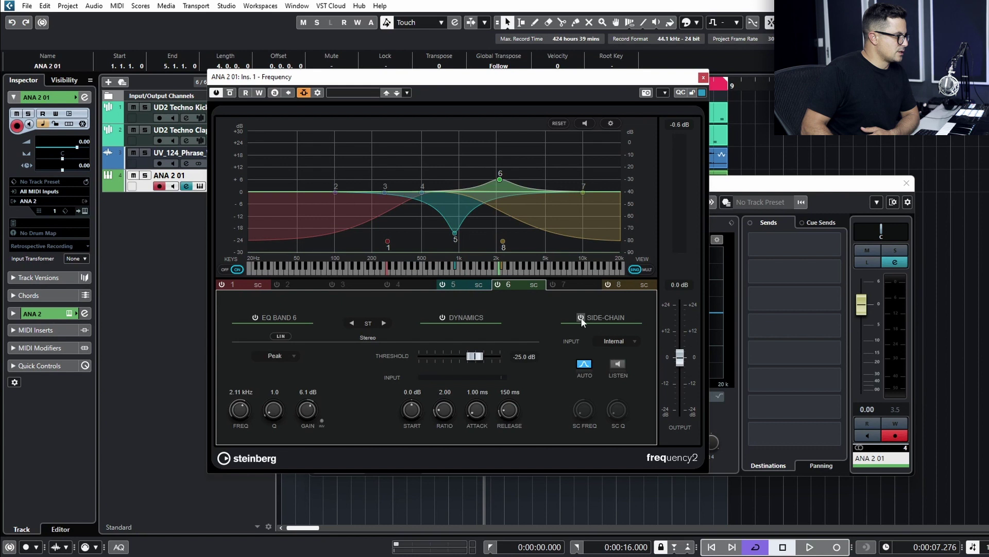
- Key band 6 from Side-Chain 2, boost it to 18.8 dB at 2.61 kHz, with threshold -36.3 dB
{"action": "left_click", "coordinate": [618, 340]}
{"action": "left_click", "coordinate": [630, 378]}
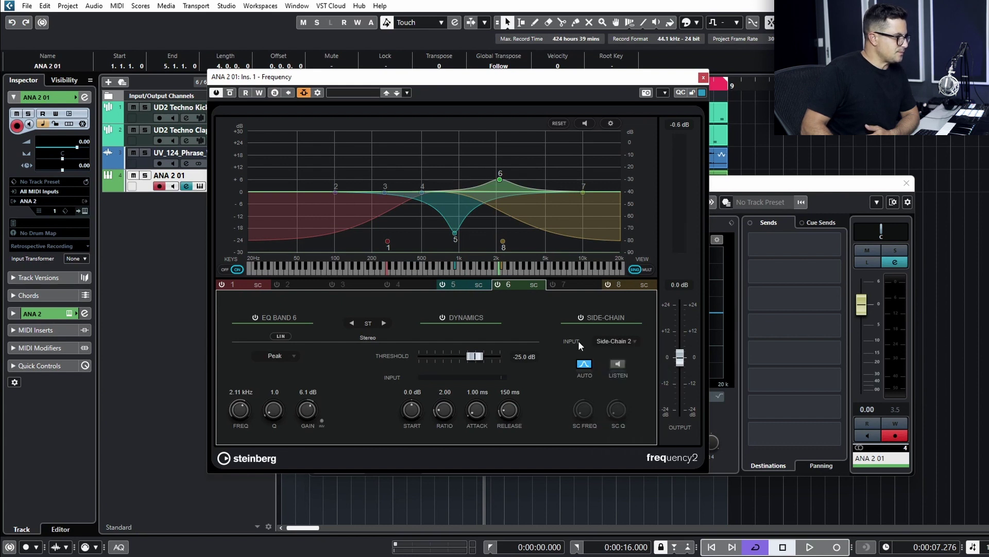
{"action": "left_click_drag", "start_coordinate": [500, 179], "coordinate": [511, 153]}
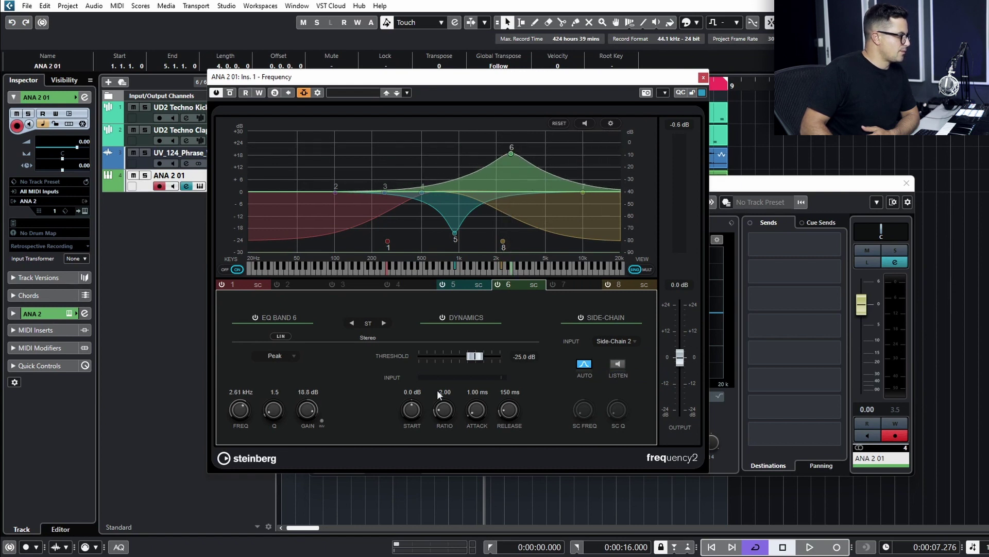
{"action": "left_click_drag", "start_coordinate": [479, 357], "coordinate": [463, 357]}
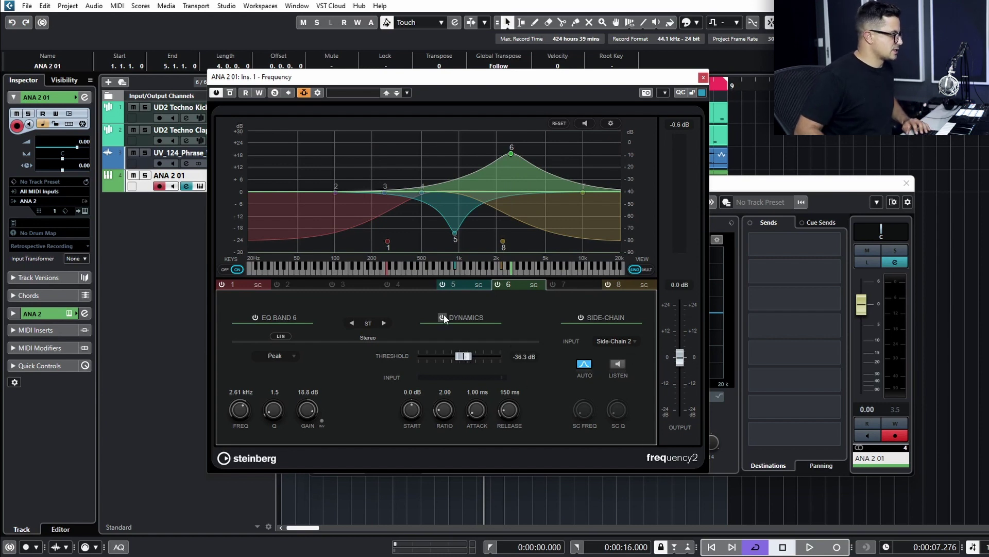
- While auditioning, raise band 6's ratio to about 3.6, release to 690 ms and gain to 24 dB
{"action": "key", "text": "space"}
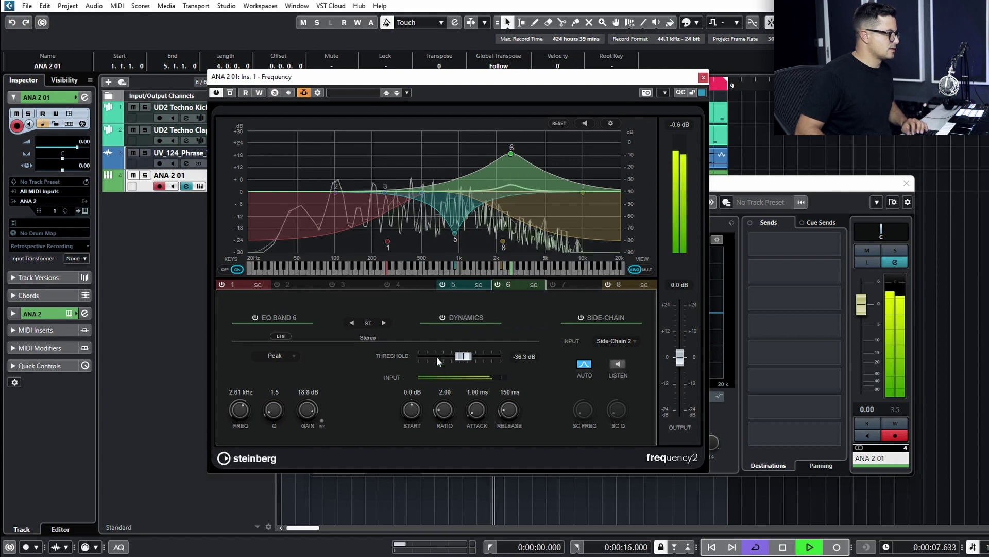
{"action": "mouse_move", "coordinate": [463, 355]}
{"action": "left_mouse_down"}
{"action": "mouse_move", "coordinate": [475, 355]}
{"action": "mouse_move", "coordinate": [461, 356]}
{"action": "left_mouse_up"}
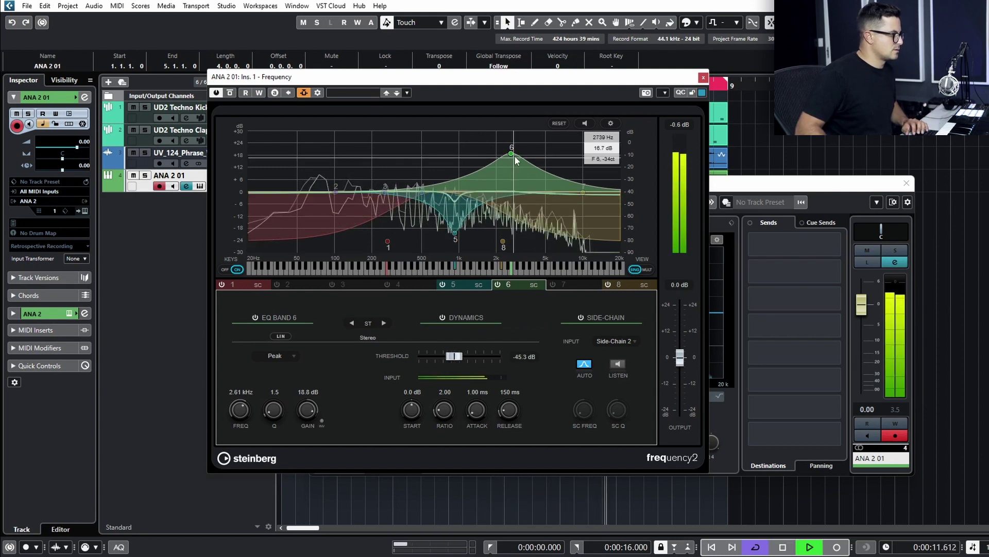
{"action": "key", "text": "space"}
{"action": "left_click_drag", "start_coordinate": [515, 394], "coordinate": [523, 373]}
{"action": "key", "text": "space"}
{"action": "left_click_drag", "start_coordinate": [444, 409], "coordinate": [450, 387]}
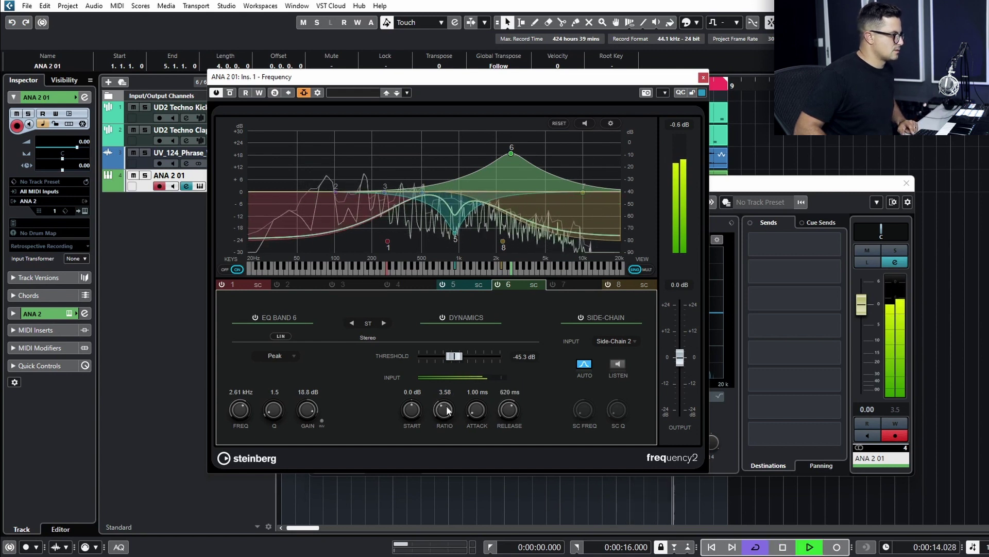
{"action": "left_click_drag", "start_coordinate": [505, 411], "coordinate": [506, 404]}
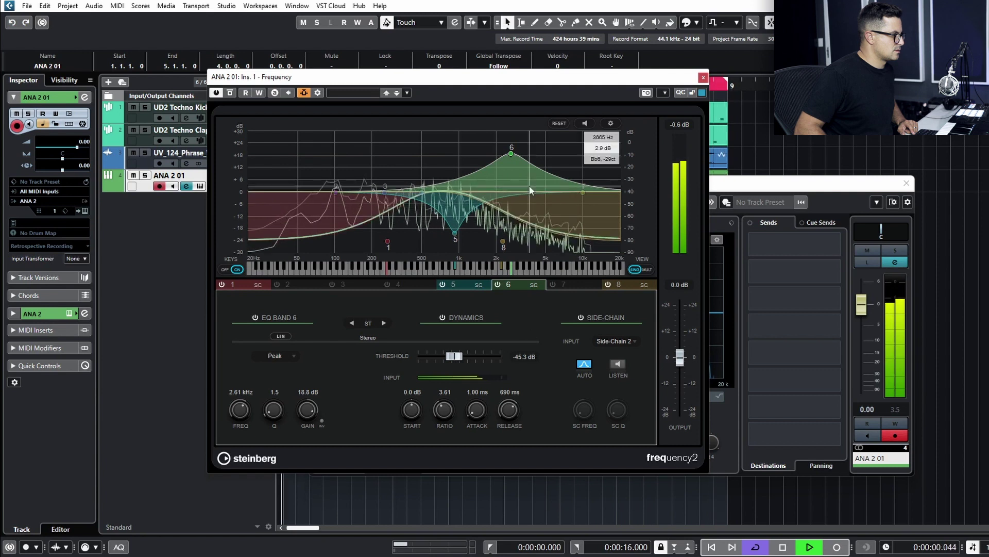
{"action": "left_click_drag", "start_coordinate": [515, 158], "coordinate": [513, 144]}
- Set band 6's threshold to -62.9 dB, attack about 41 ms, ratio 7.81 and release 1000 ms
{"action": "left_click_drag", "start_coordinate": [509, 408], "coordinate": [480, 421]}
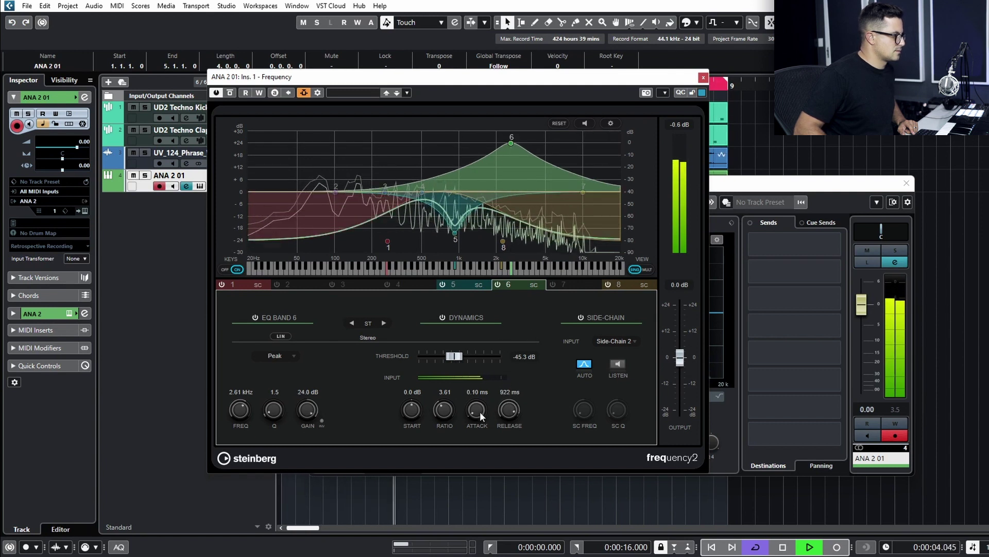
{"action": "left_click_drag", "start_coordinate": [450, 360], "coordinate": [436, 359]}
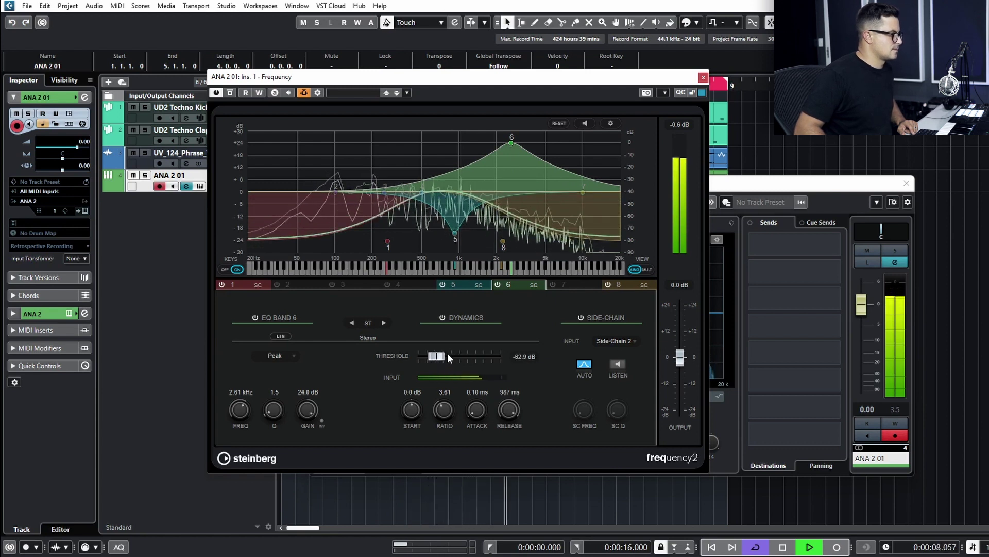
{"action": "left_click_drag", "start_coordinate": [477, 417], "coordinate": [478, 376]}
{"action": "scroll", "coordinate": [478, 418], "scroll_direction": "up", "scroll_amount": 1}
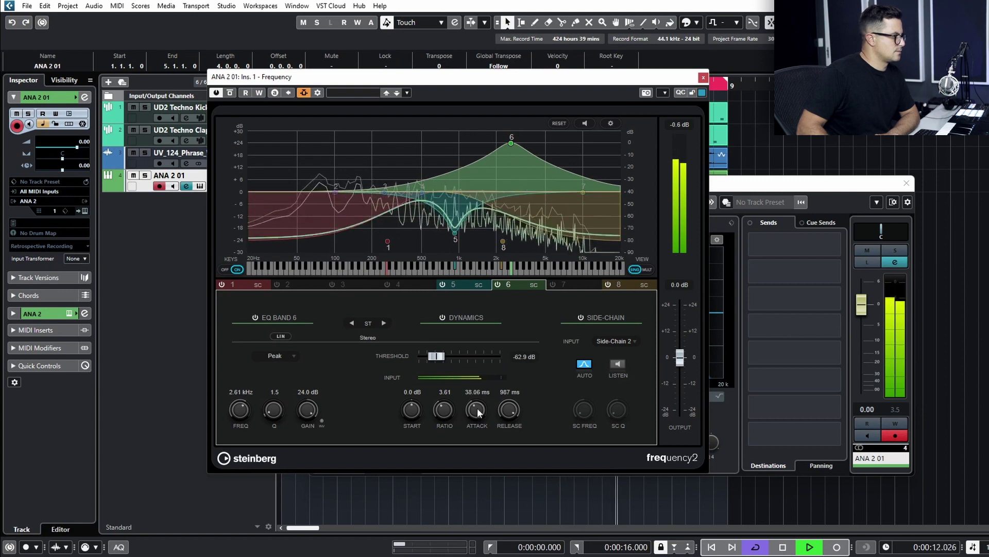
{"action": "scroll", "coordinate": [503, 419], "scroll_direction": "up", "scroll_amount": 3}
{"action": "scroll", "coordinate": [476, 412], "scroll_direction": "up", "scroll_amount": 3}
{"action": "left_click_drag", "start_coordinate": [451, 413], "coordinate": [450, 384]}
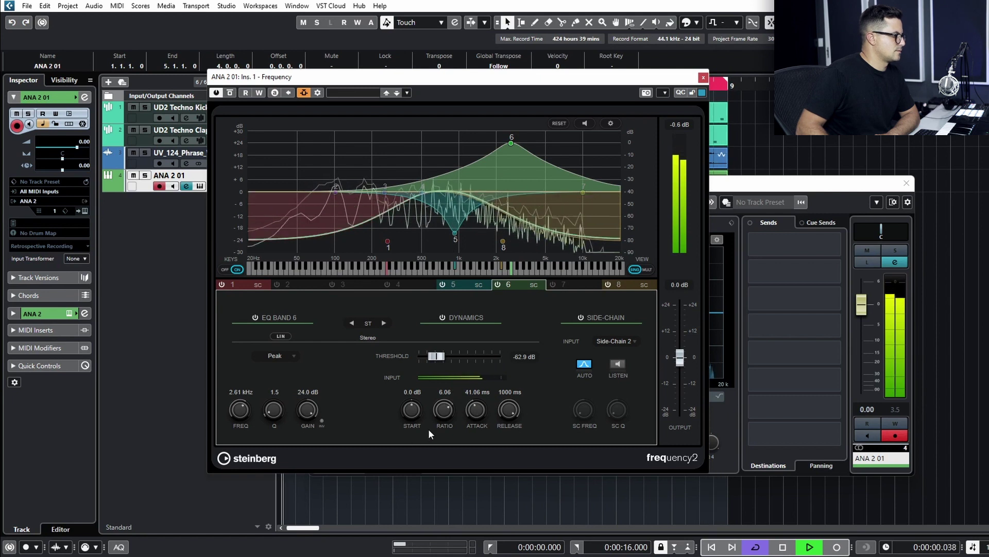
{"action": "scroll", "coordinate": [413, 417], "scroll_direction": "up", "scroll_amount": 2}
{"action": "scroll", "coordinate": [447, 413], "scroll_direction": "up", "scroll_amount": 3}
{"action": "mouse_move", "coordinate": [412, 412]}
{"action": "left_mouse_down"}
{"action": "mouse_move", "coordinate": [419, 404]}
{"action": "mouse_move", "coordinate": [416, 419]}
{"action": "left_mouse_up"}
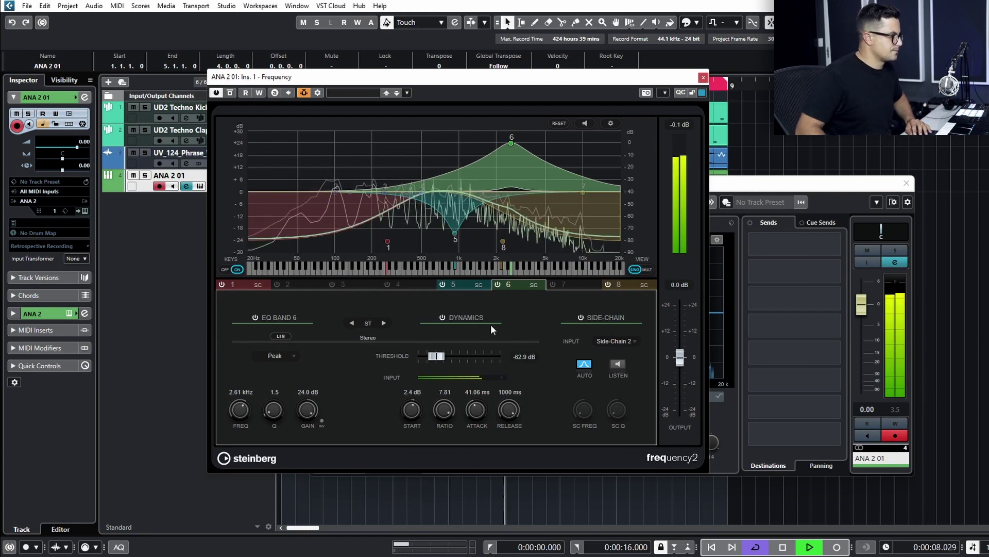
{"action": "key", "text": "space"}
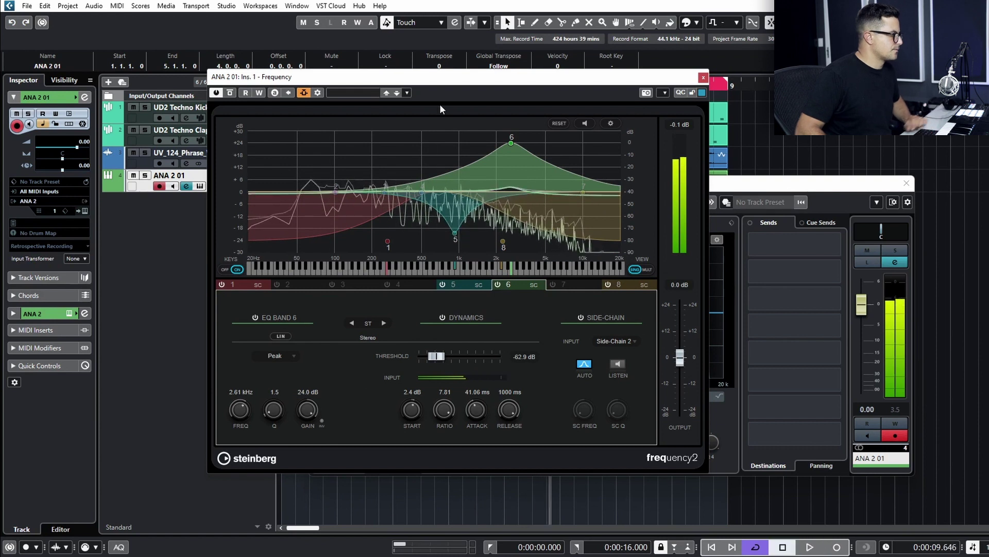
- Switch on band 3 at 7.63 kHz with +18.1 dB gain and enable its dynamics
{"action": "left_click", "coordinate": [387, 192]}
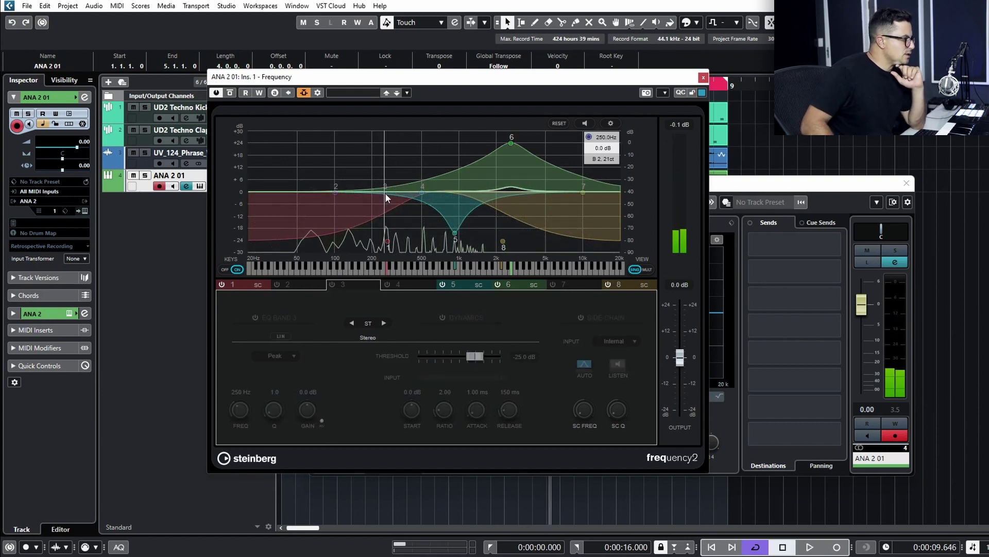
{"action": "left_click_drag", "start_coordinate": [384, 192], "coordinate": [575, 183]}
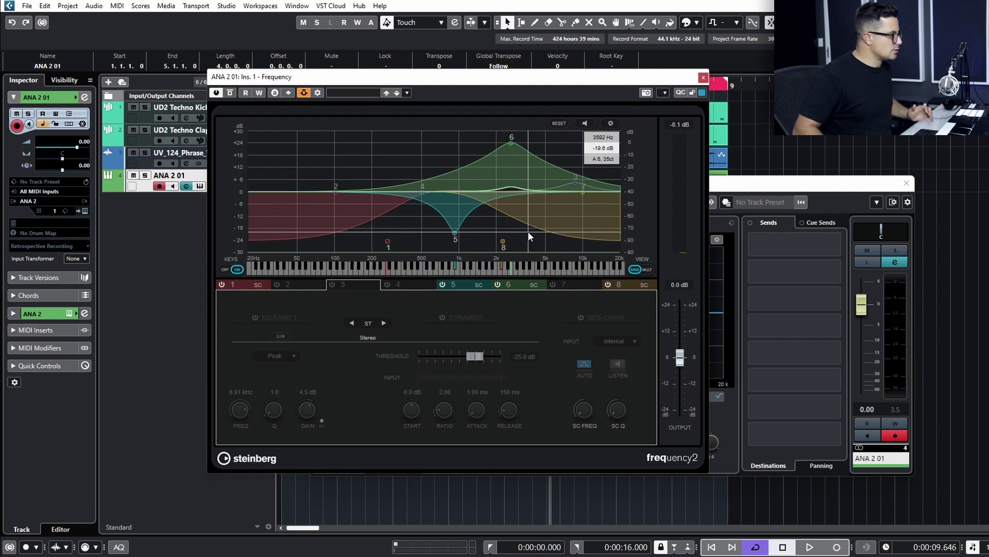
{"action": "left_click", "coordinate": [332, 284]}
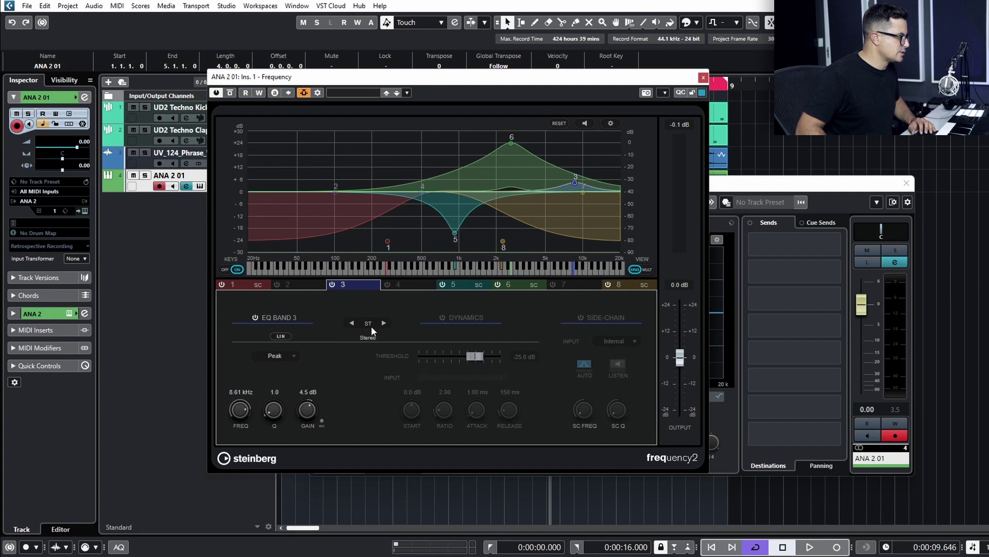
{"action": "left_click_drag", "start_coordinate": [574, 183], "coordinate": [569, 158]}
{"action": "left_click", "coordinate": [442, 317]}
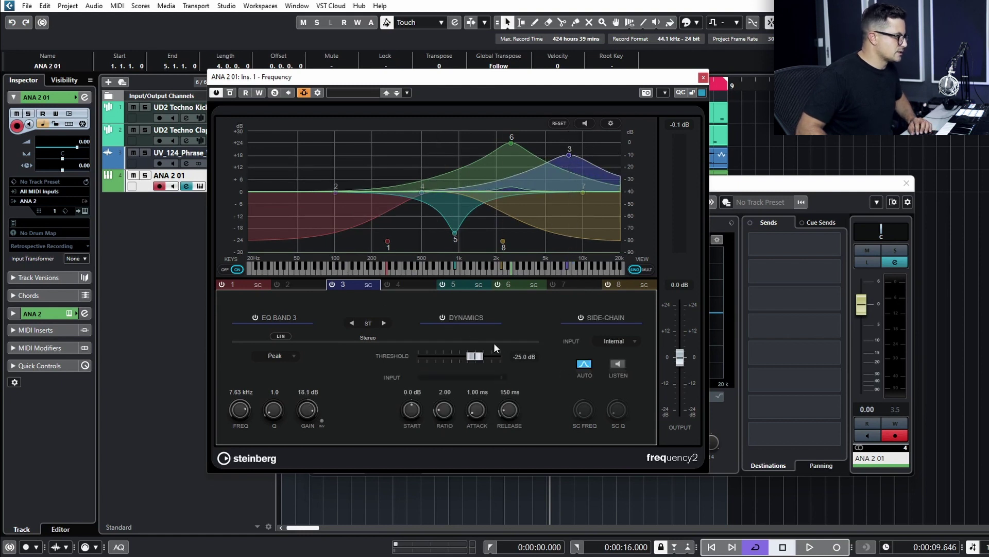
- Key band 3 from Side-Chain 3 and start playback to audition it
{"action": "left_click", "coordinate": [615, 342]}
{"action": "left_click", "coordinate": [634, 390]}
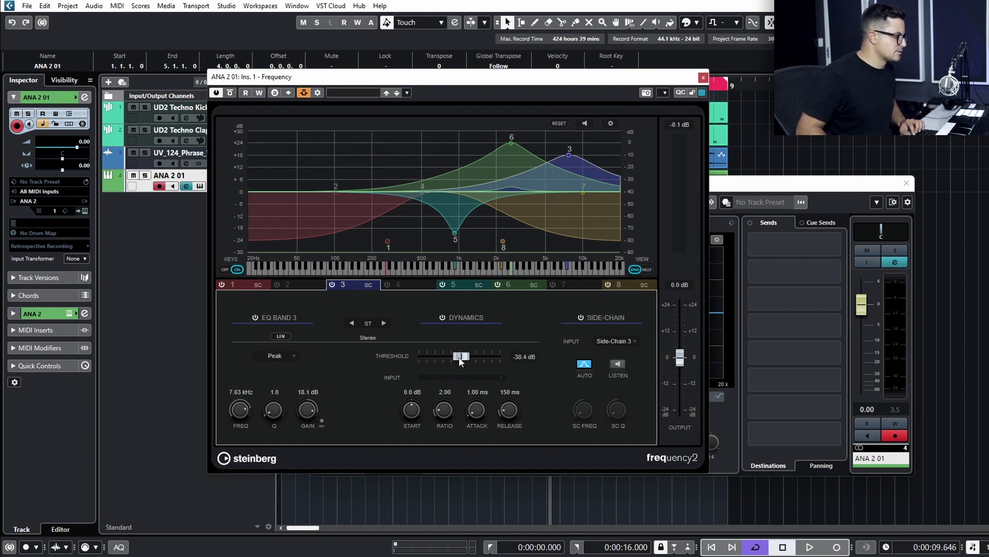
{"action": "key", "text": "space"}
- Set band 3's ratio to 3.75 and settle it at 9.80 kHz with 15.4 dB gain
{"action": "mouse_move", "coordinate": [569, 155]}
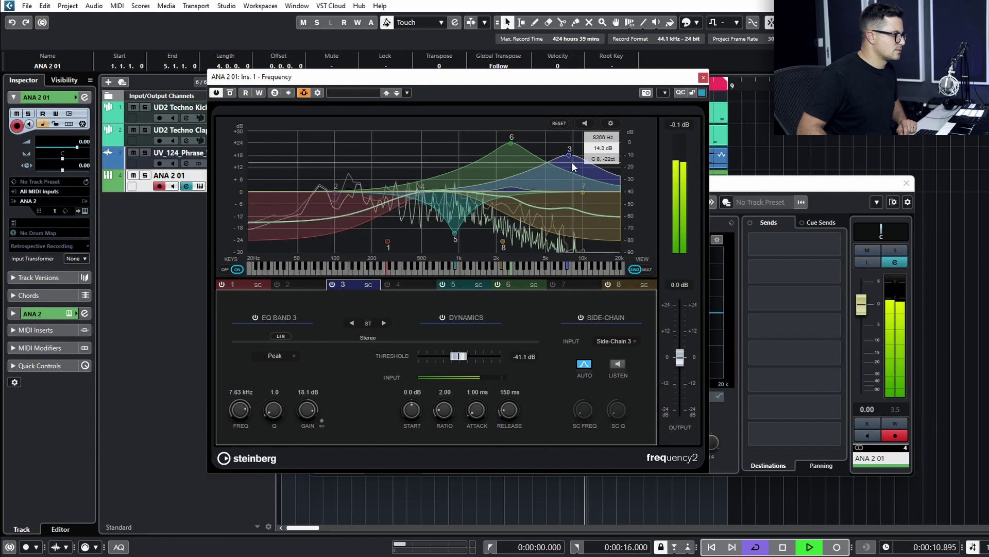
{"action": "left_click_drag", "start_coordinate": [569, 155], "coordinate": [571, 148]}
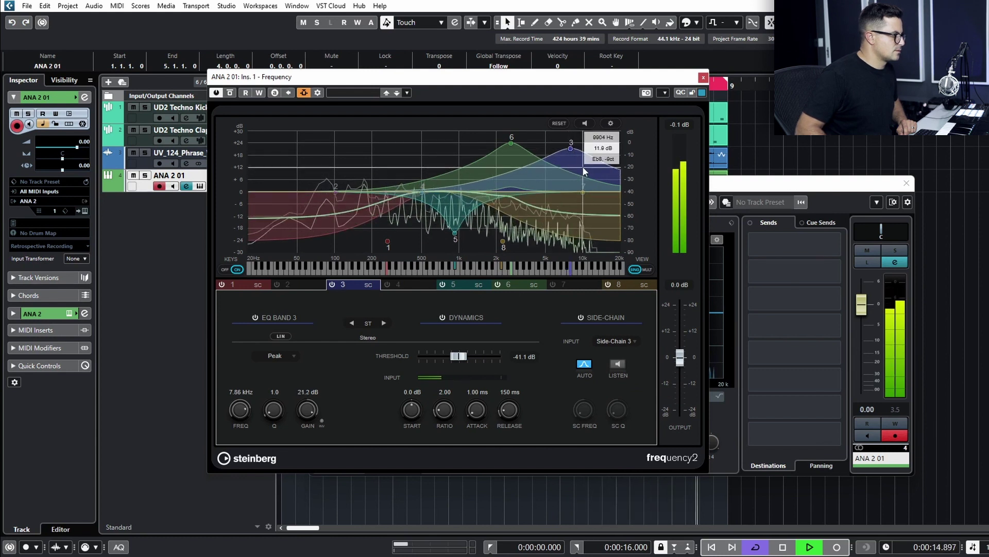
{"action": "left_click_drag", "start_coordinate": [570, 153], "coordinate": [565, 147]}
{"action": "left_click_drag", "start_coordinate": [445, 410], "coordinate": [454, 355]}
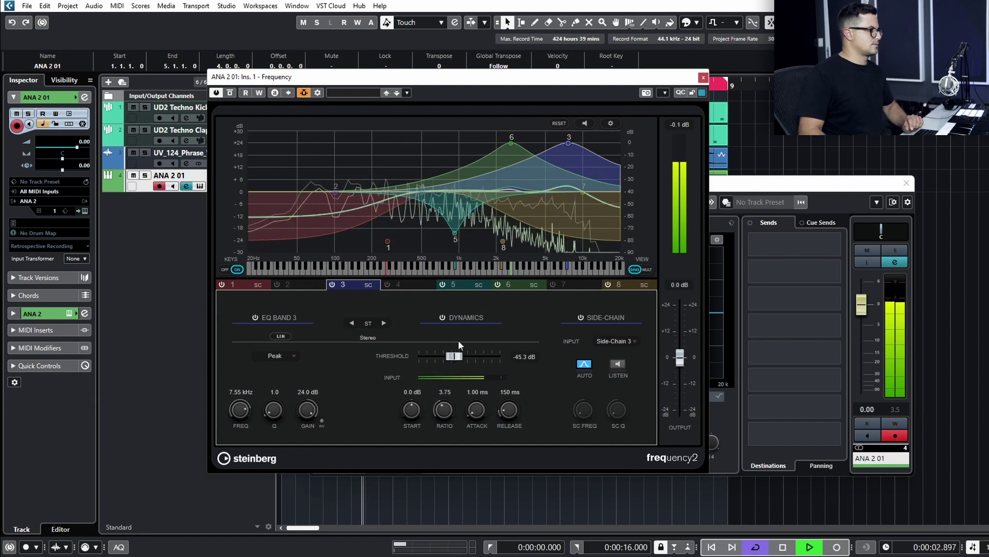
{"action": "left_click_drag", "start_coordinate": [570, 144], "coordinate": [583, 164]}
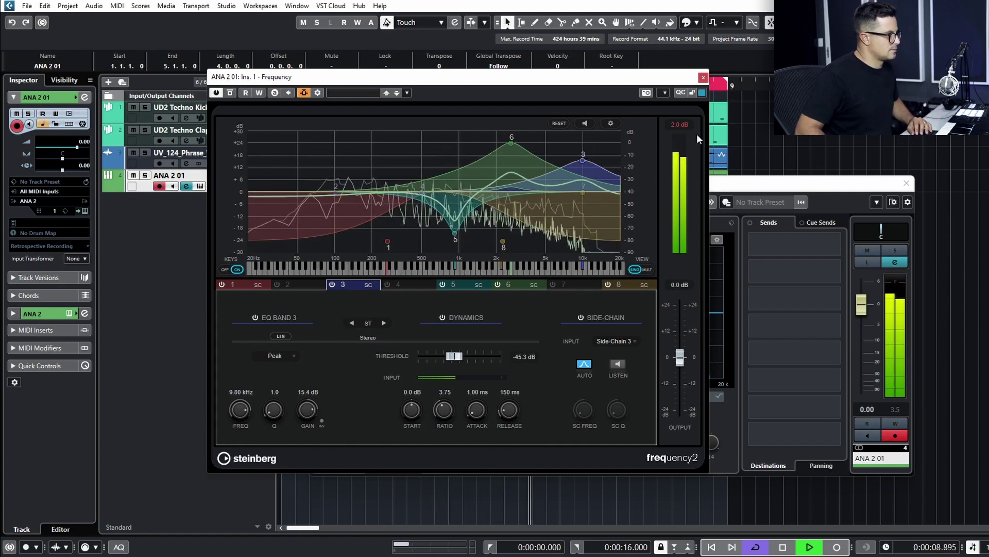
{"action": "left_click", "coordinate": [676, 125]}
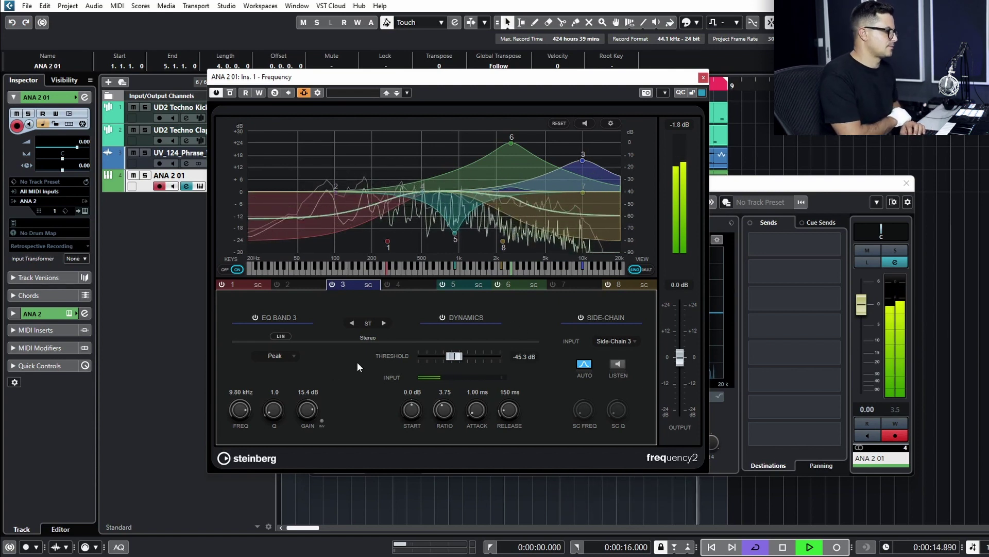
{"action": "key", "text": "space"}
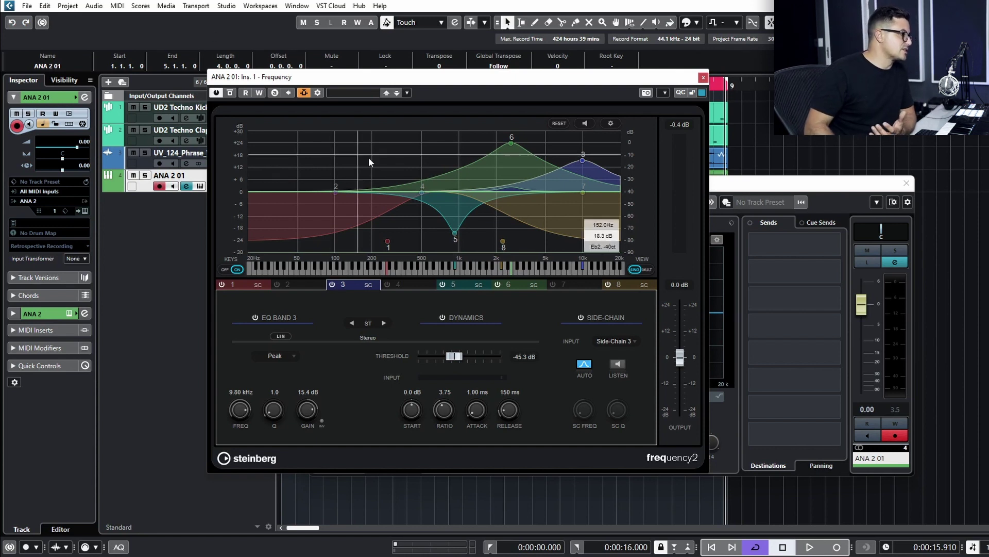
- Load Squasher into the pad track's second insert slot by searching 'squash'
{"action": "left_click_drag", "start_coordinate": [329, 87], "coordinate": [523, 100]}
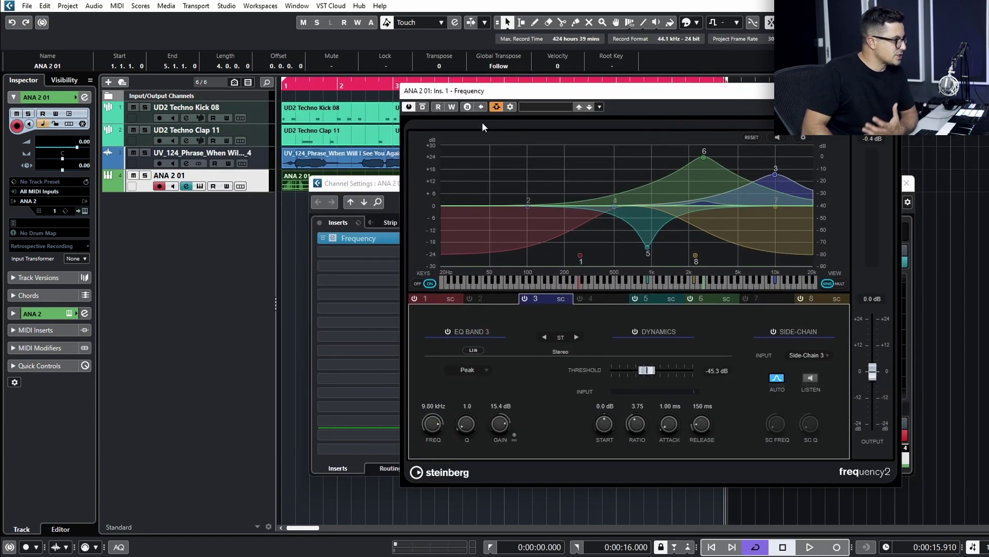
{"action": "left_click_drag", "start_coordinate": [361, 183], "coordinate": [167, 184]}
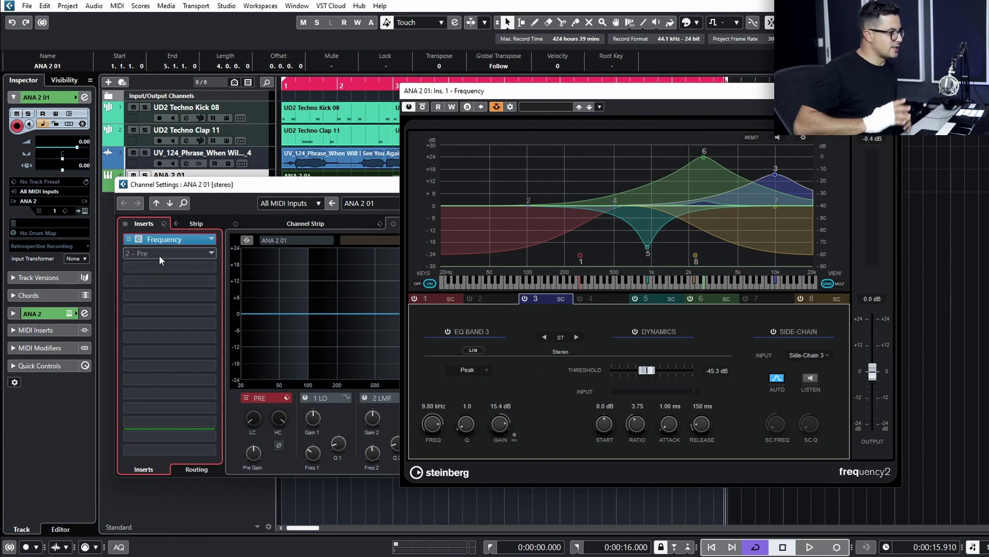
{"action": "left_click", "coordinate": [159, 255]}
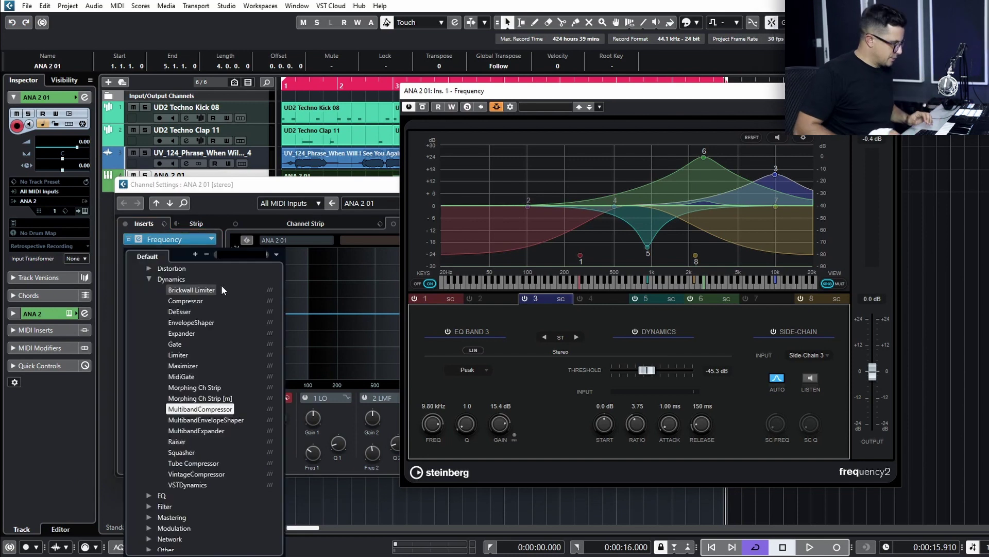
{"action": "type", "text": "squas"}
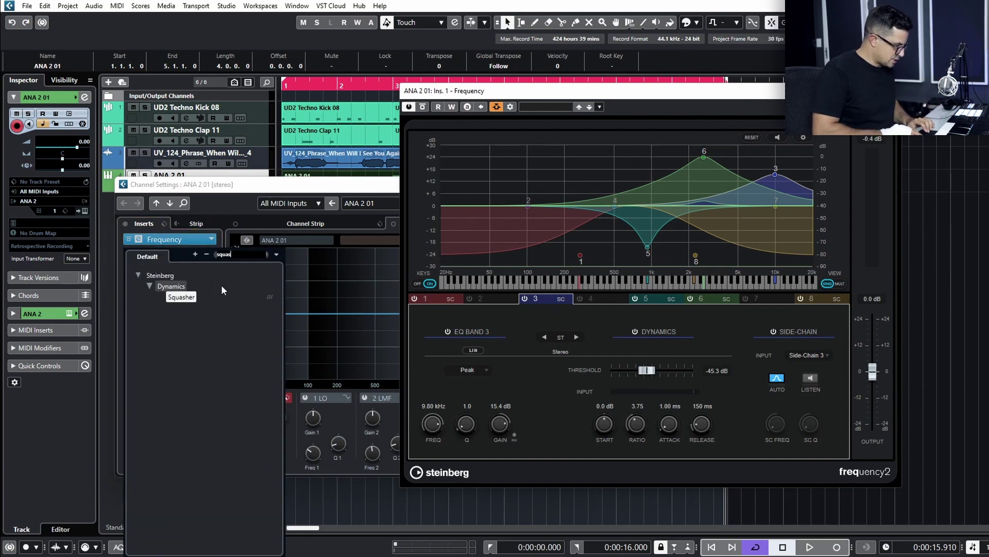
{"action": "type", "text": "her"}
{"action": "key", "text": "Return"}
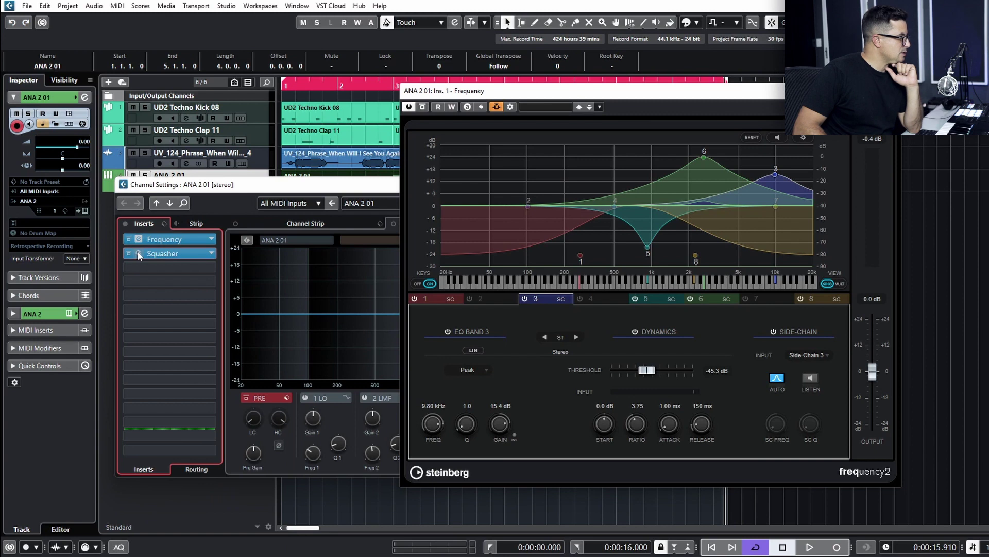
- Reposition the Squasher window and expand its PARAM and SC sections, leaving band 1's input on Internal
{"action": "left_click_drag", "start_coordinate": [459, 155], "coordinate": [350, 136]}
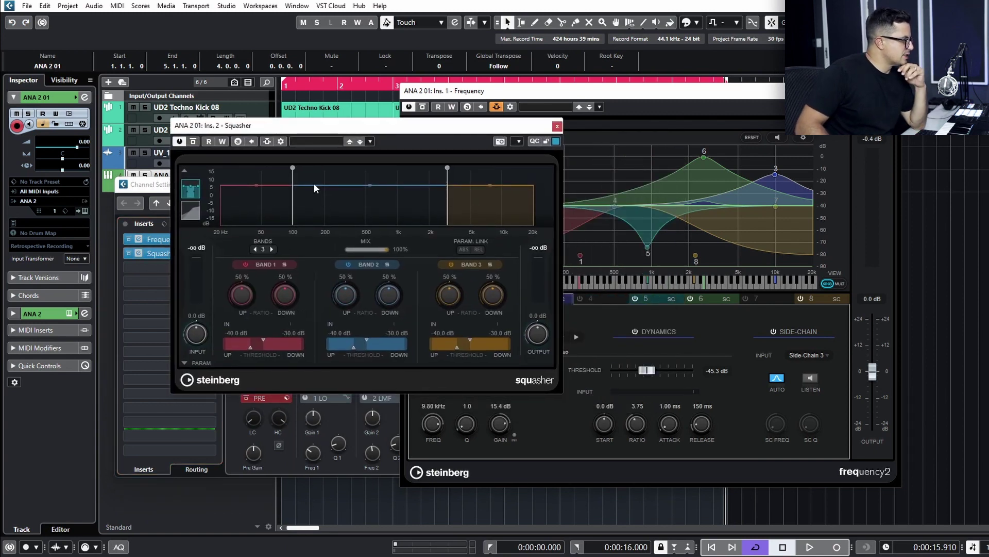
{"action": "left_click", "coordinate": [185, 362]}
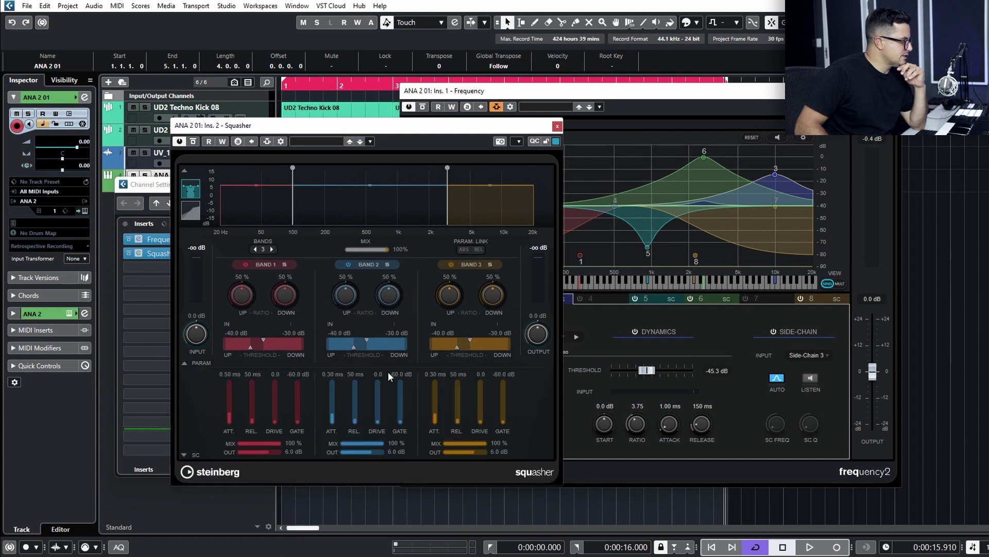
{"action": "left_click", "coordinate": [187, 454]}
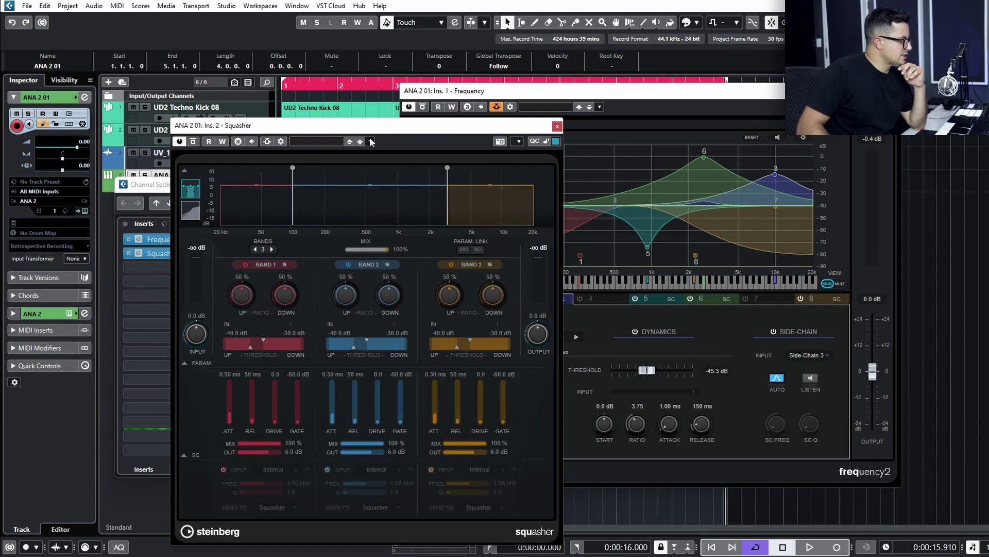
{"action": "left_click_drag", "start_coordinate": [344, 129], "coordinate": [332, 66]}
{"action": "left_click", "coordinate": [260, 406]}
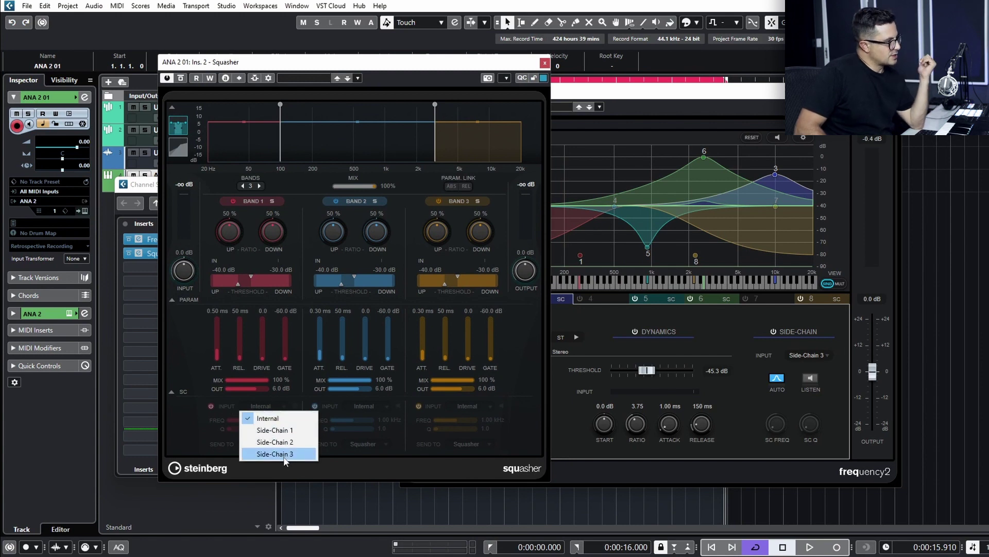
{"action": "left_click", "coordinate": [347, 458]}
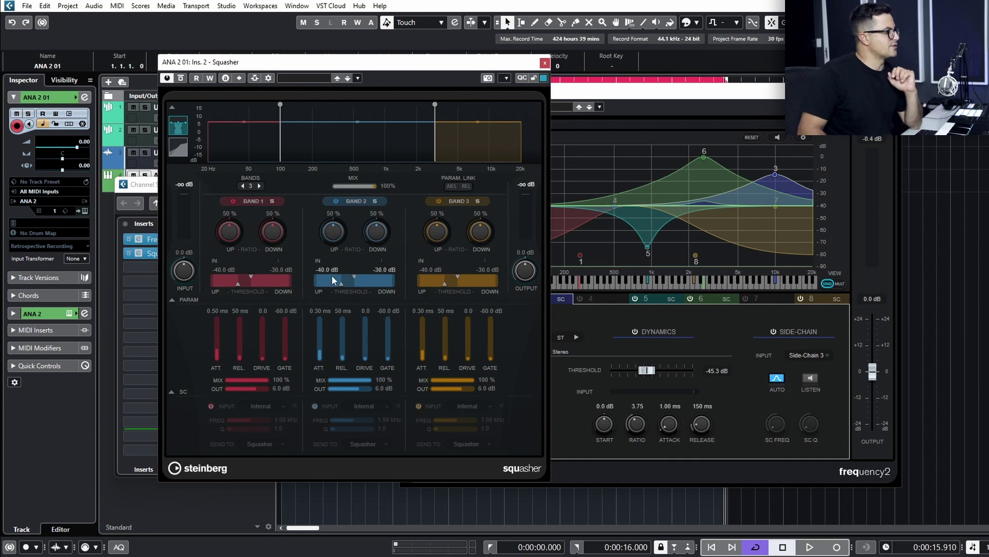
- Close the Squasher plugin window
{"action": "left_click", "coordinate": [544, 64]}
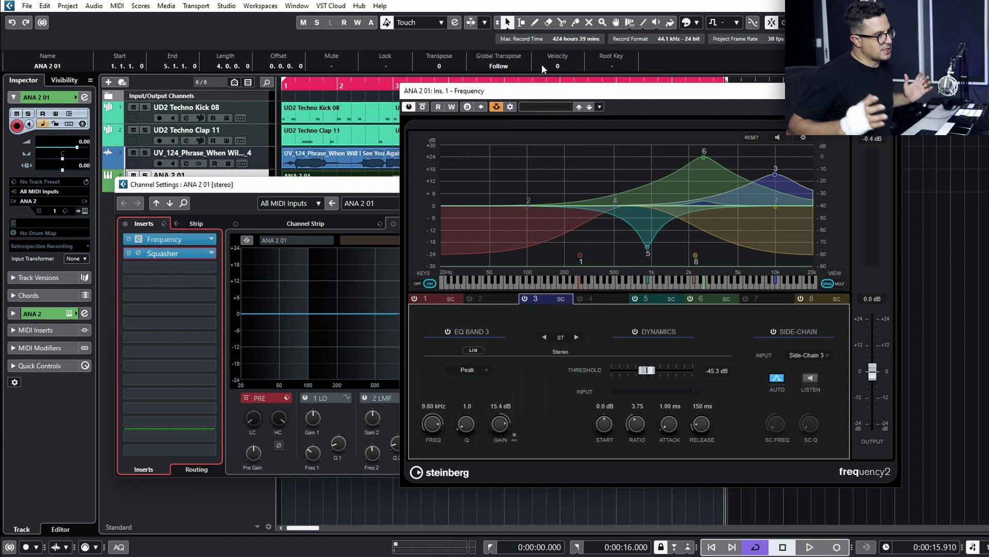